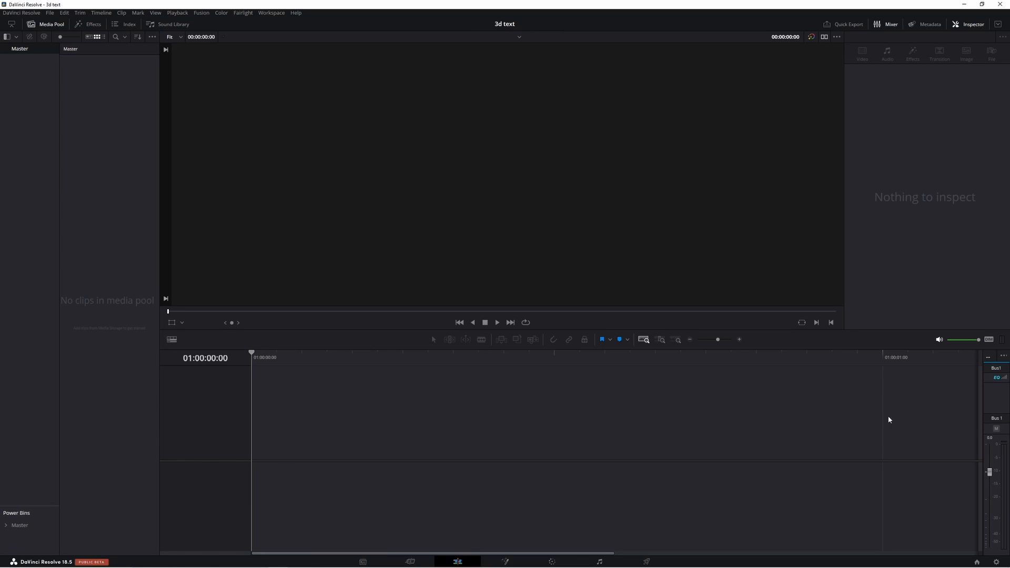
Step: Check the color management settings and the proxy media format in the project settings
{"action": "left_click", "coordinate": [995, 560]}
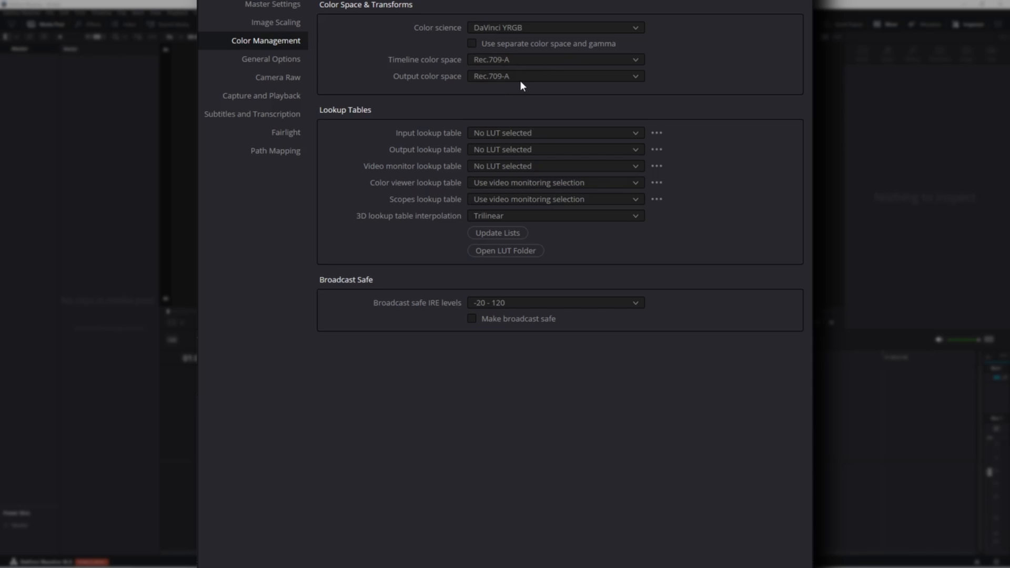
{"action": "left_click", "coordinate": [272, 4]}
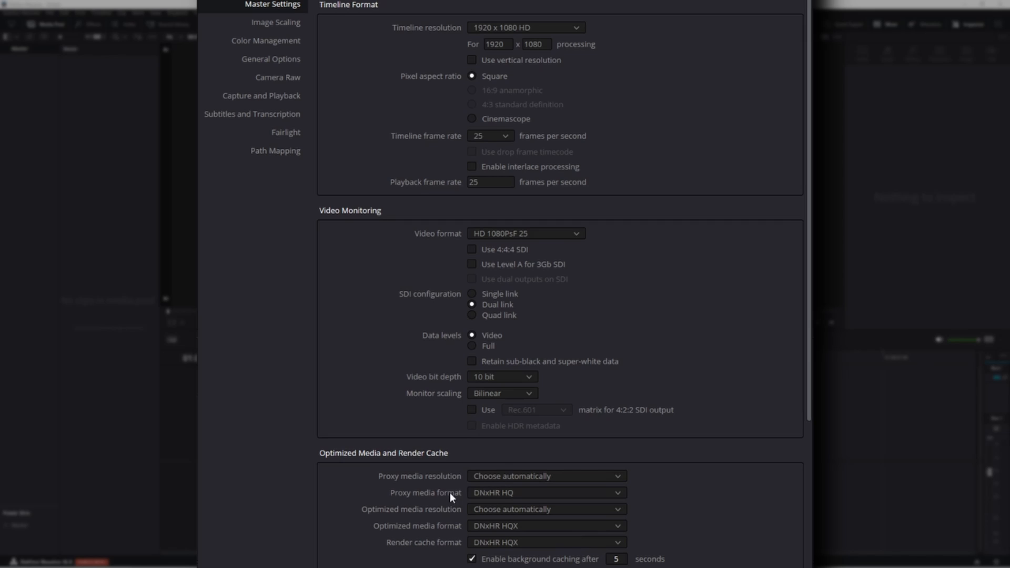
{"action": "left_click", "coordinate": [545, 494]}
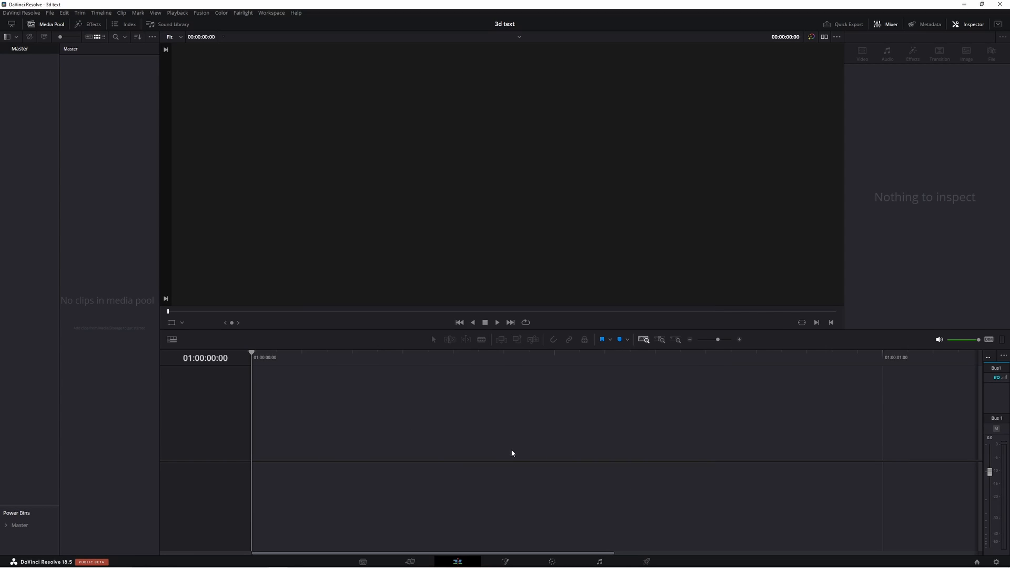
Step: Add a Fusion Composition effect clip at the start of the empty timeline and park the playhead over it
{"action": "left_click", "coordinate": [90, 25]}
{"action": "left_click", "coordinate": [22, 398]}
{"action": "left_click", "coordinate": [101, 376]}
{"action": "left_click_drag", "start_coordinate": [102, 376], "coordinate": [259, 453]}
{"action": "left_click", "coordinate": [523, 358]}
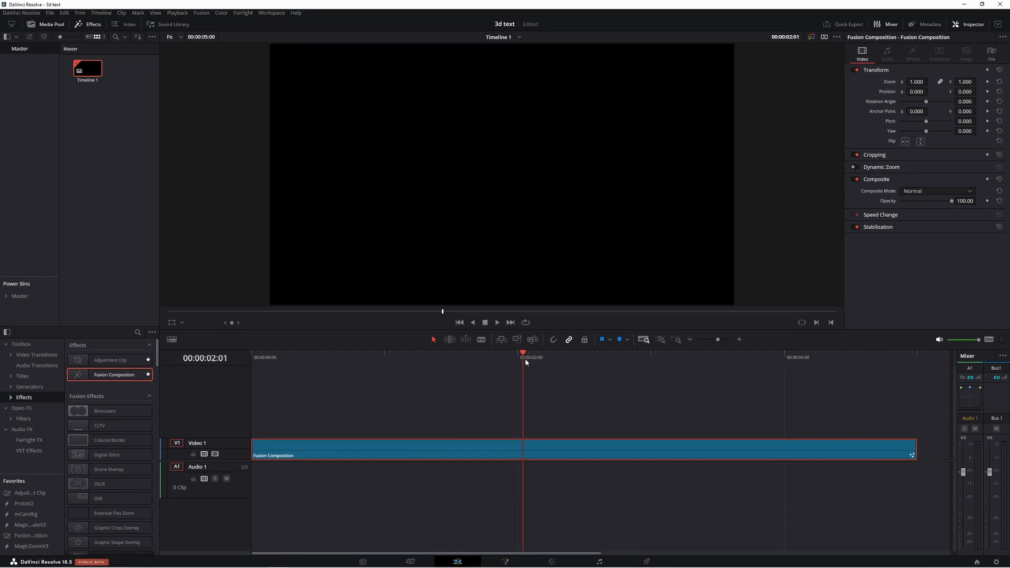
Step: Try changing the Fusion Composition clip's duration by moving its end on the timeline
{"action": "left_click_drag", "start_coordinate": [525, 362], "coordinate": [915, 391]}
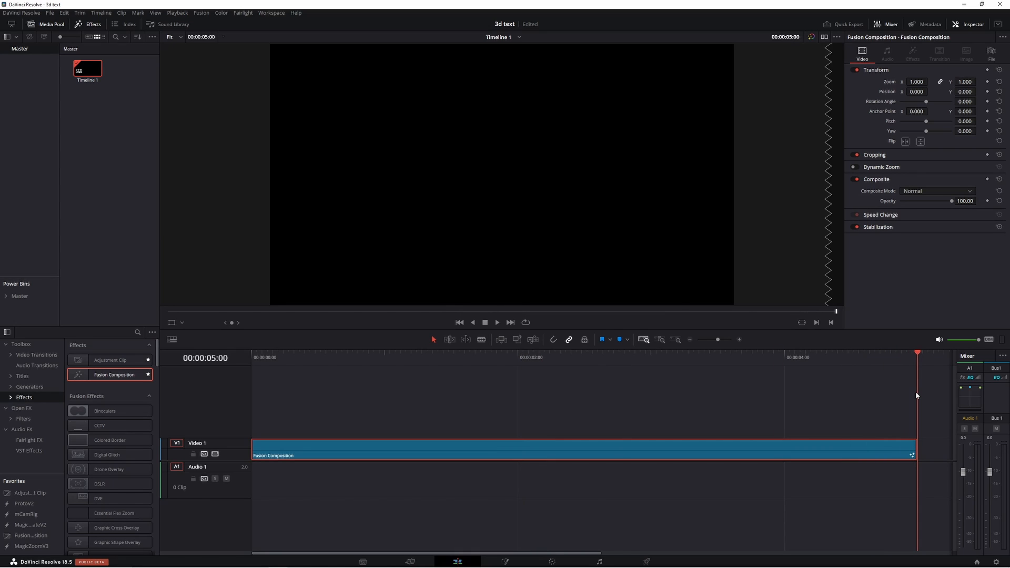
{"action": "left_click", "coordinate": [914, 443]}
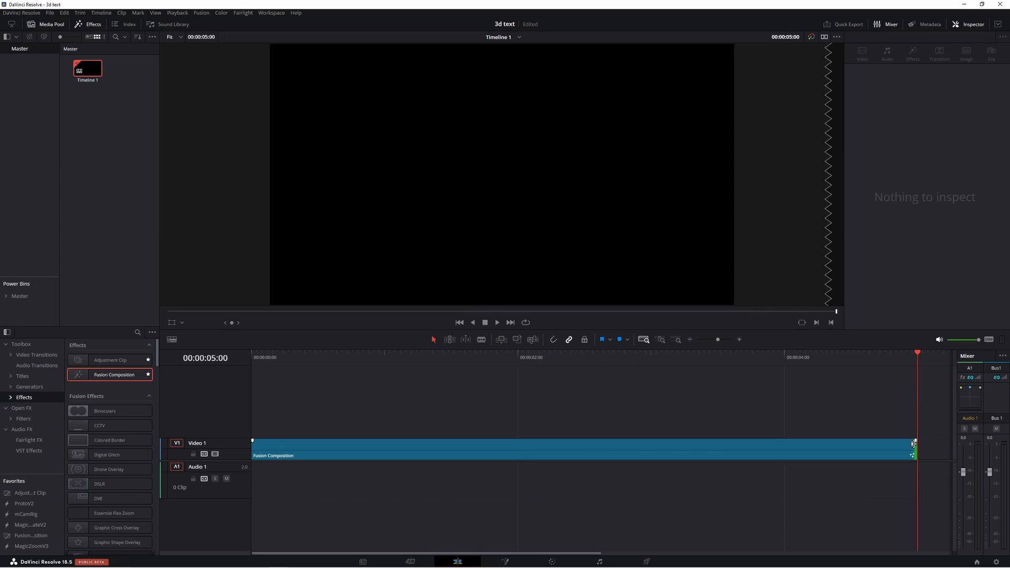
{"action": "left_click_drag", "start_coordinate": [914, 444], "coordinate": [485, 459]}
{"action": "left_click_drag", "start_coordinate": [703, 360], "coordinate": [550, 386]}
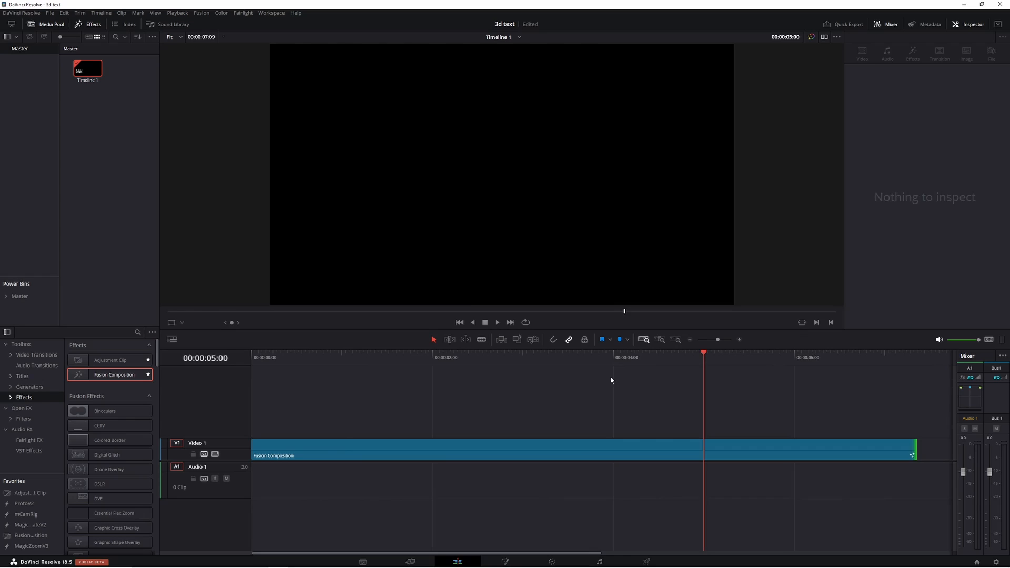
Step: Open the Fusion Composition clip on the Fusion page and move MediaOut1 to the far end of the node graph
{"action": "left_click", "coordinate": [569, 451]}
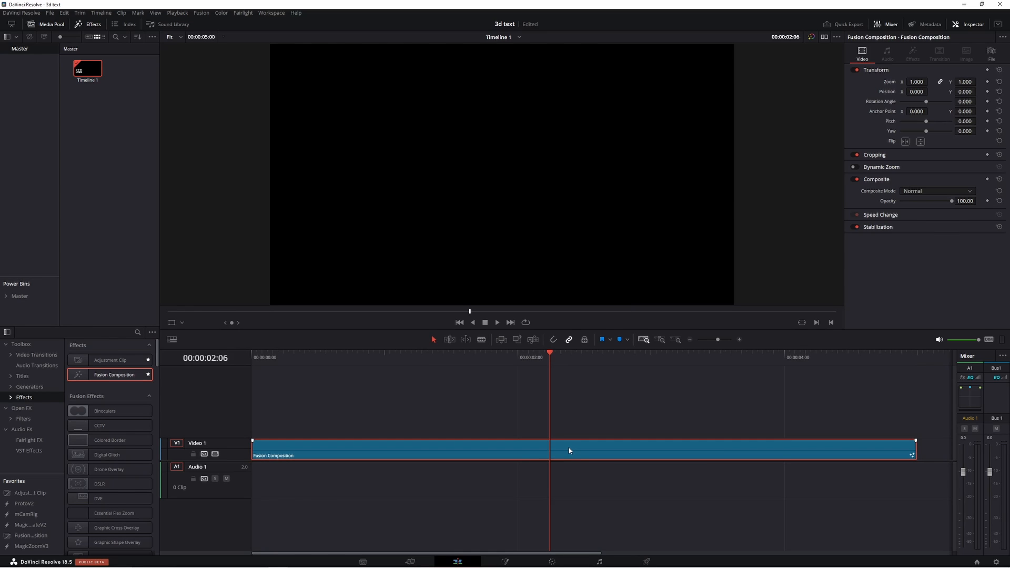
{"action": "left_click", "coordinate": [505, 562]}
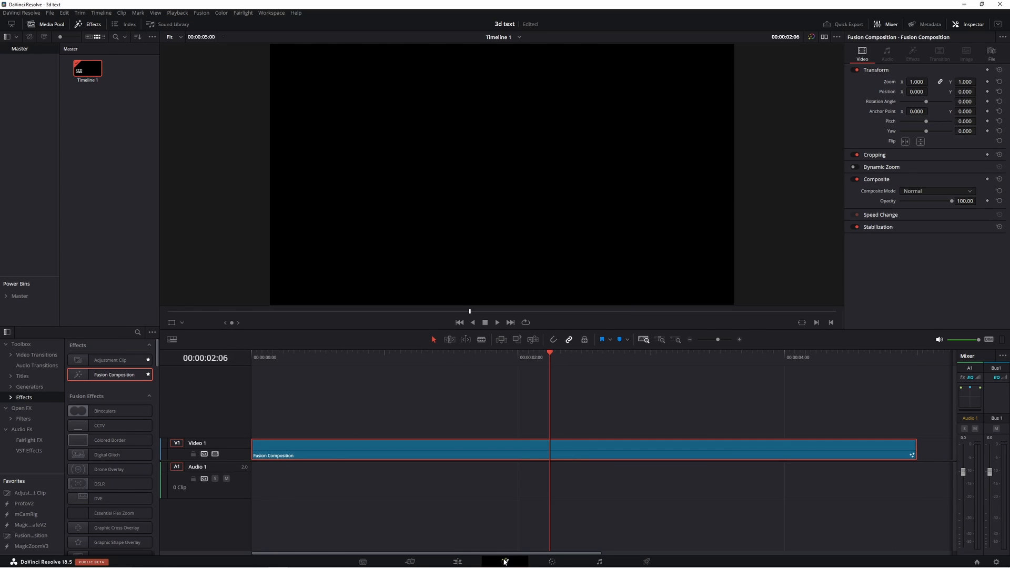
{"action": "left_click_drag", "start_coordinate": [199, 431], "coordinate": [837, 475]}
Step: Toggle the node graph's Arrange Tools to Connected option and hide the Media Pool
{"action": "right_click", "coordinate": [667, 469]}
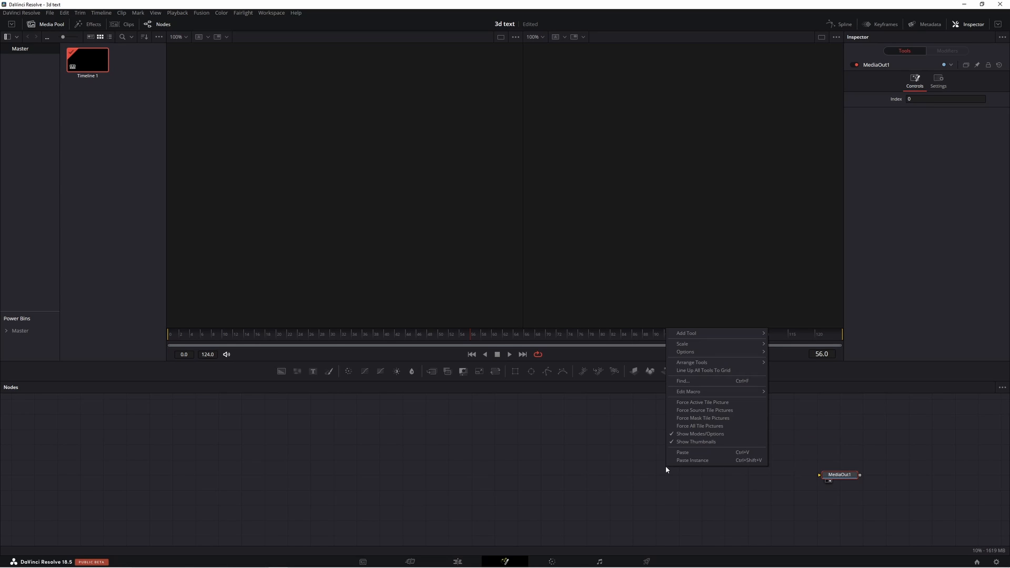
{"action": "mouse_move", "coordinate": [728, 366]}
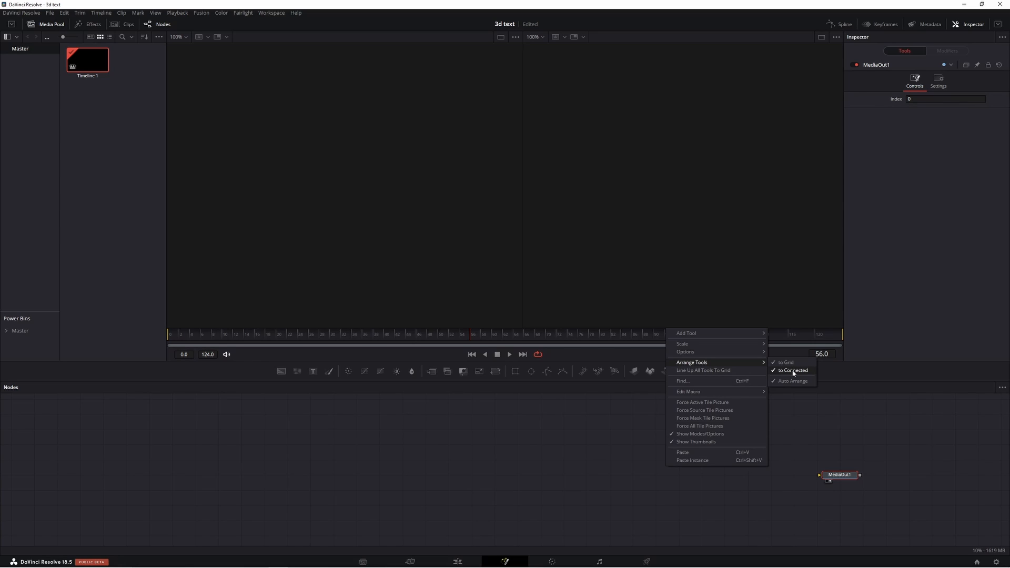
{"action": "left_click", "coordinate": [793, 373]}
{"action": "mouse_move", "coordinate": [832, 481]}
{"action": "left_mouse_down"}
{"action": "mouse_move", "coordinate": [832, 434]}
{"action": "mouse_move", "coordinate": [831, 473]}
{"action": "left_mouse_up"}
{"action": "left_click", "coordinate": [48, 24]}
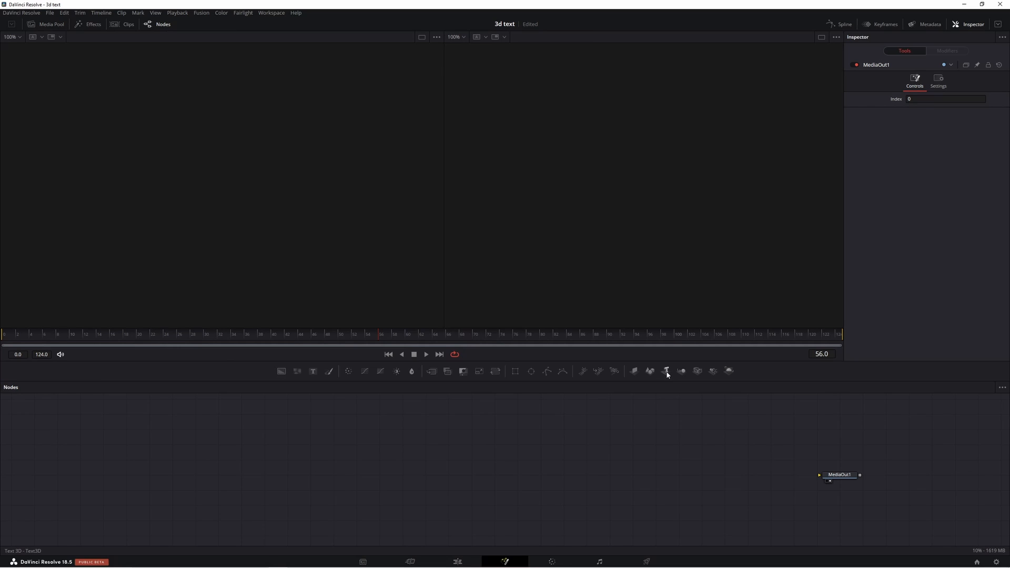
Step: Add a Text3D node with the text "Davinci" and show it in the first viewer
{"action": "left_click_drag", "start_coordinate": [666, 371], "coordinate": [327, 476]}
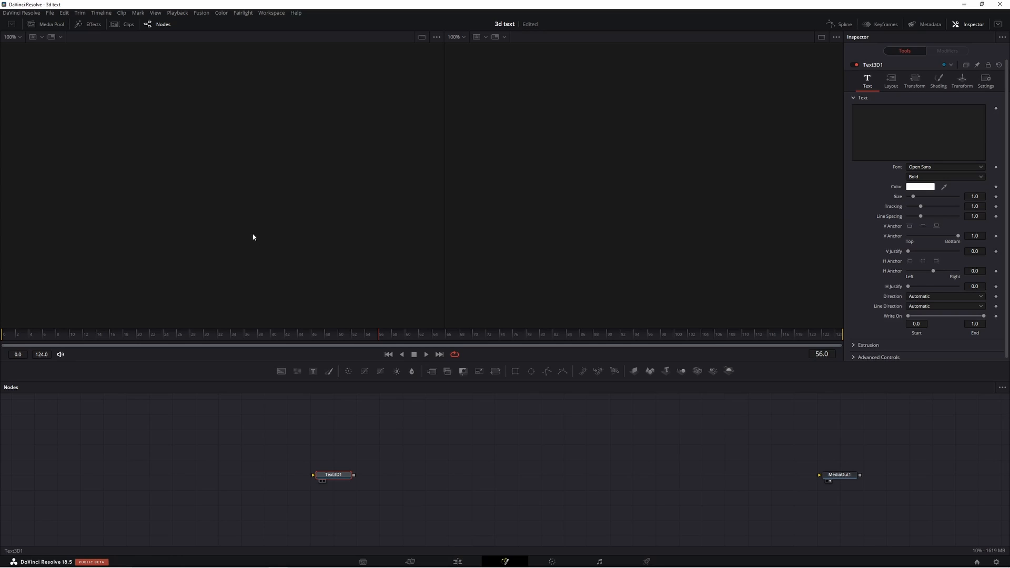
{"action": "key", "text": "1"}
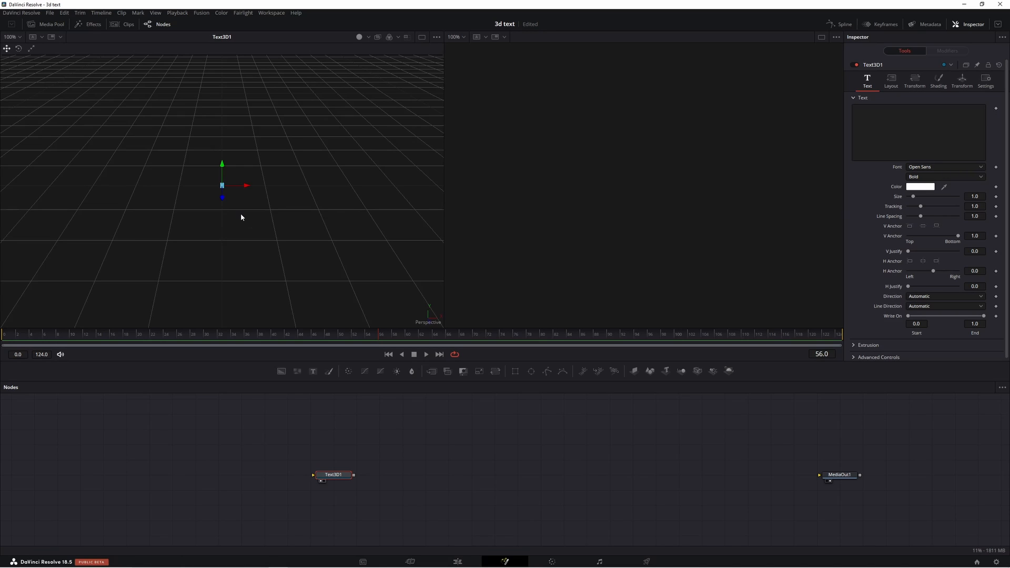
{"action": "left_click", "coordinate": [908, 114]}
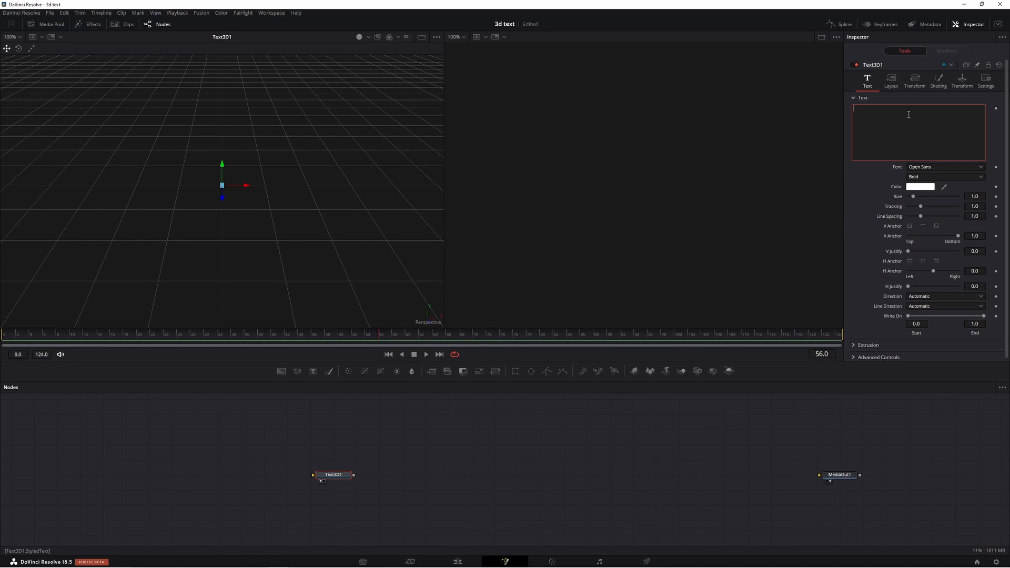
{"action": "type", "text": "Davinci"}
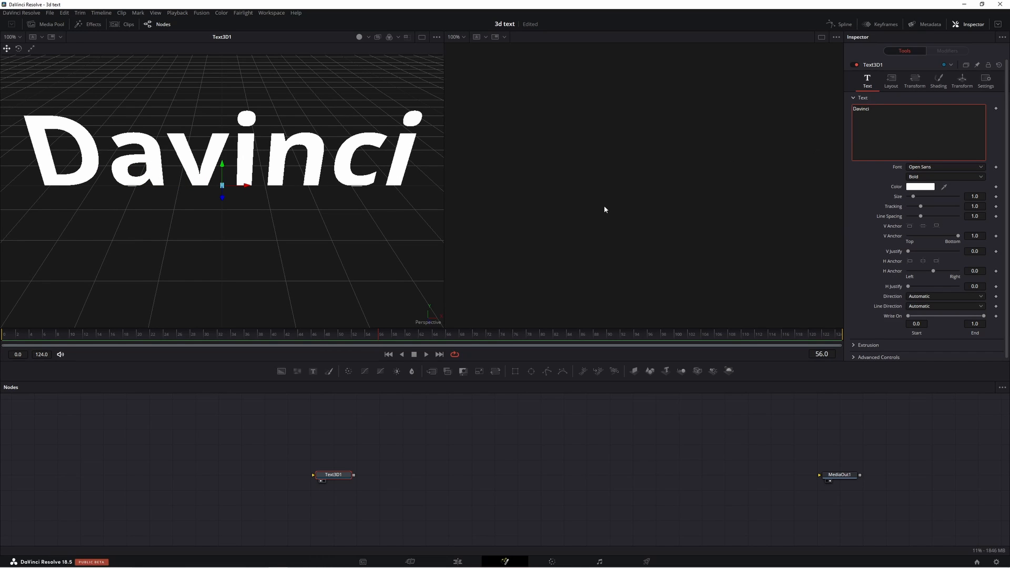
Step: Set the Text3D extrusion depth to about 0.0992
{"action": "left_click_drag", "start_coordinate": [436, 223], "coordinate": [233, 192]}
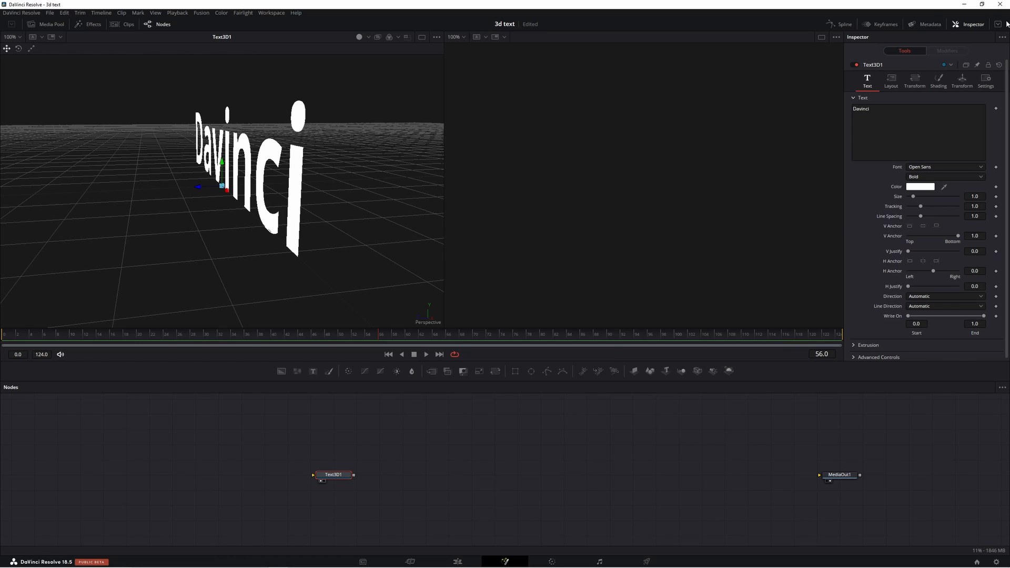
{"action": "scroll", "coordinate": [858, 221], "scroll_direction": "down", "scroll_amount": 1}
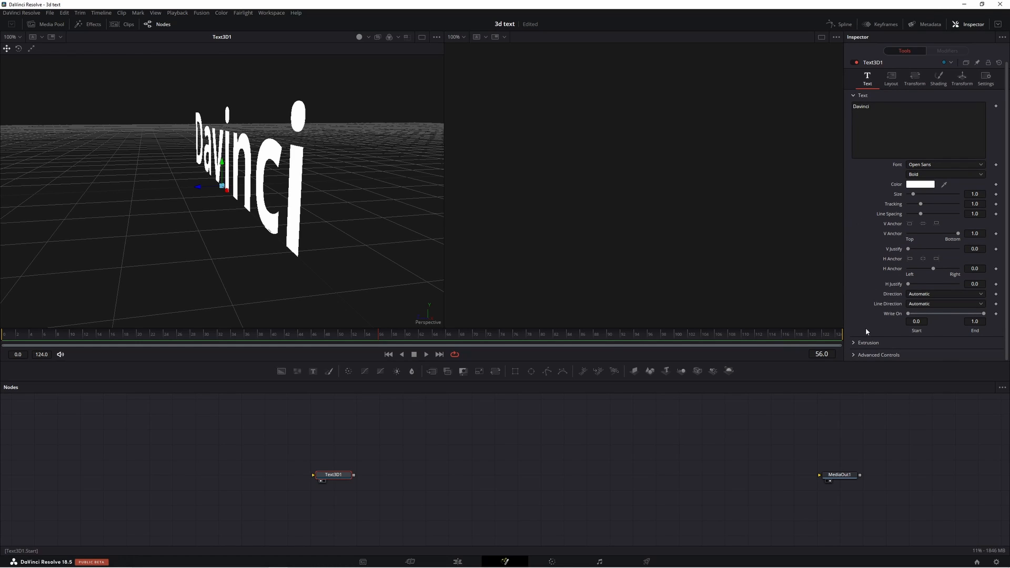
{"action": "left_click", "coordinate": [854, 343]}
{"action": "scroll", "coordinate": [873, 327], "scroll_direction": "down", "scroll_amount": 3}
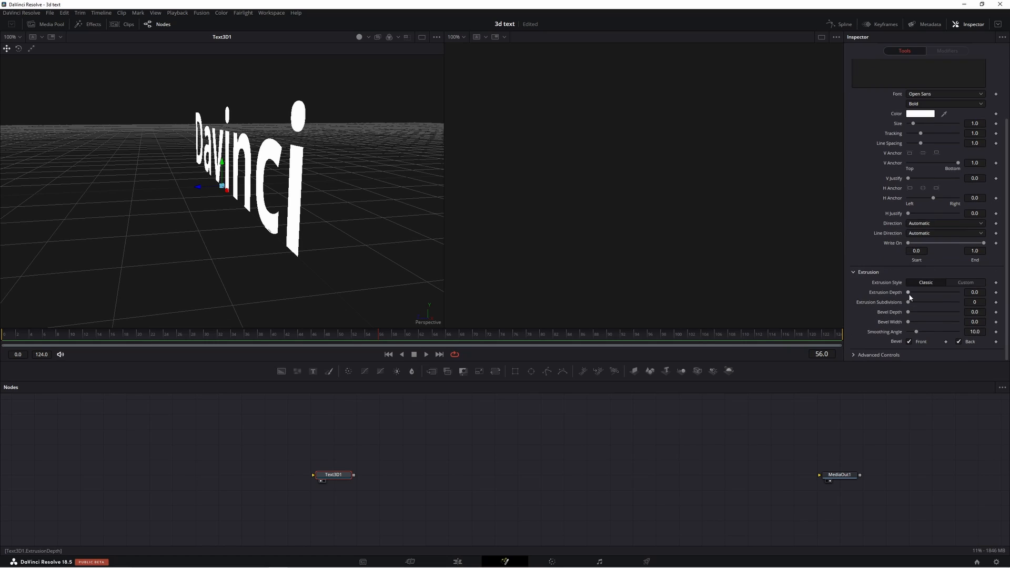
{"action": "left_click_drag", "start_coordinate": [909, 293], "coordinate": [934, 298]}
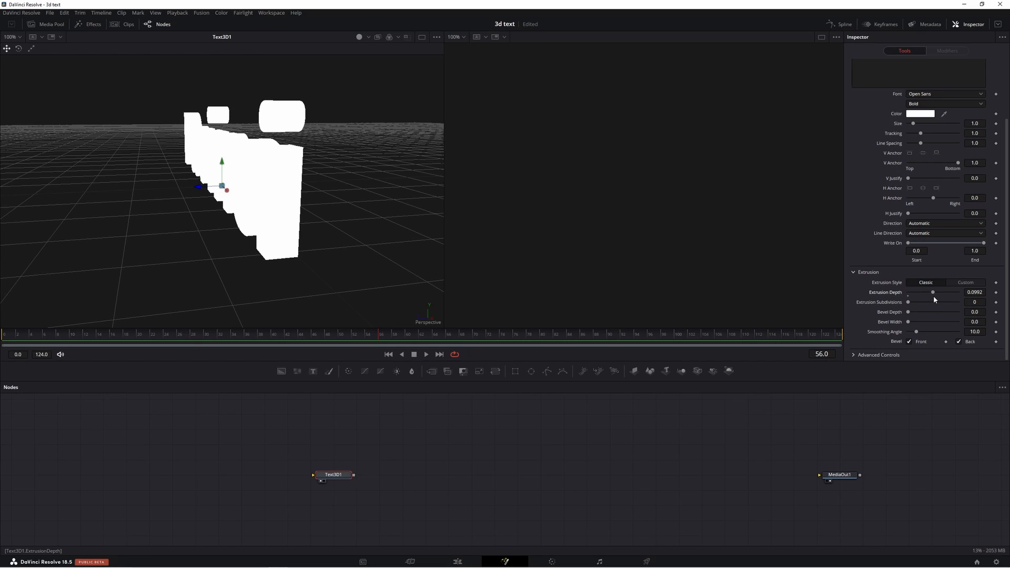
Step: Enable lighting in the 3D viewer and check the extruded letters from another angle
{"action": "left_click_drag", "start_coordinate": [354, 194], "coordinate": [382, 204]}
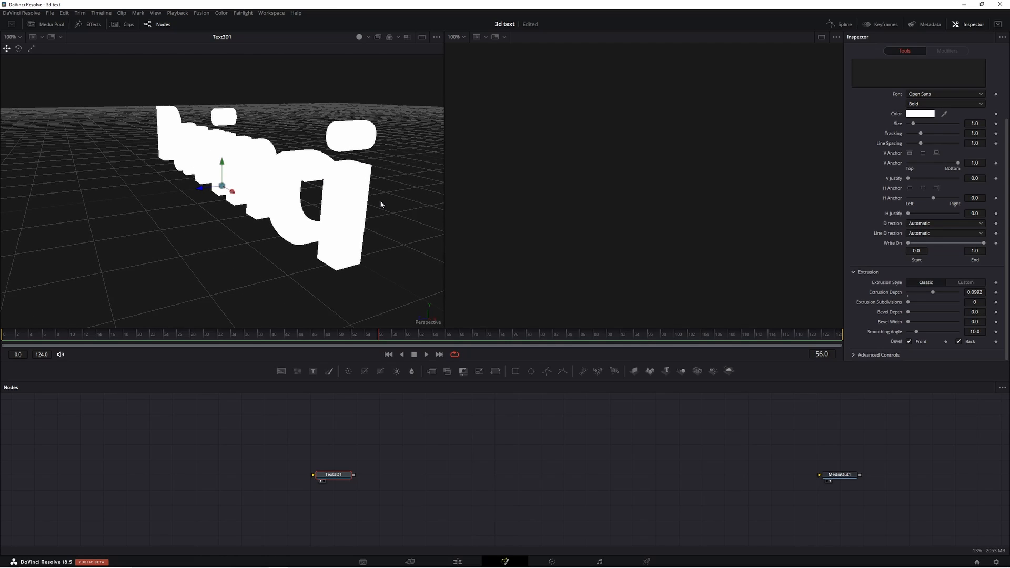
{"action": "left_click", "coordinate": [359, 38]}
{"action": "mouse_move", "coordinate": [214, 258]}
{"action": "left_mouse_down"}
{"action": "mouse_move", "coordinate": [341, 271]}
{"action": "mouse_move", "coordinate": [423, 242]}
{"action": "mouse_move", "coordinate": [294, 279]}
{"action": "mouse_move", "coordinate": [239, 274]}
{"action": "mouse_move", "coordinate": [176, 250]}
{"action": "mouse_move", "coordinate": [194, 267]}
{"action": "mouse_move", "coordinate": [258, 266]}
{"action": "mouse_move", "coordinate": [200, 265]}
{"action": "left_mouse_up"}
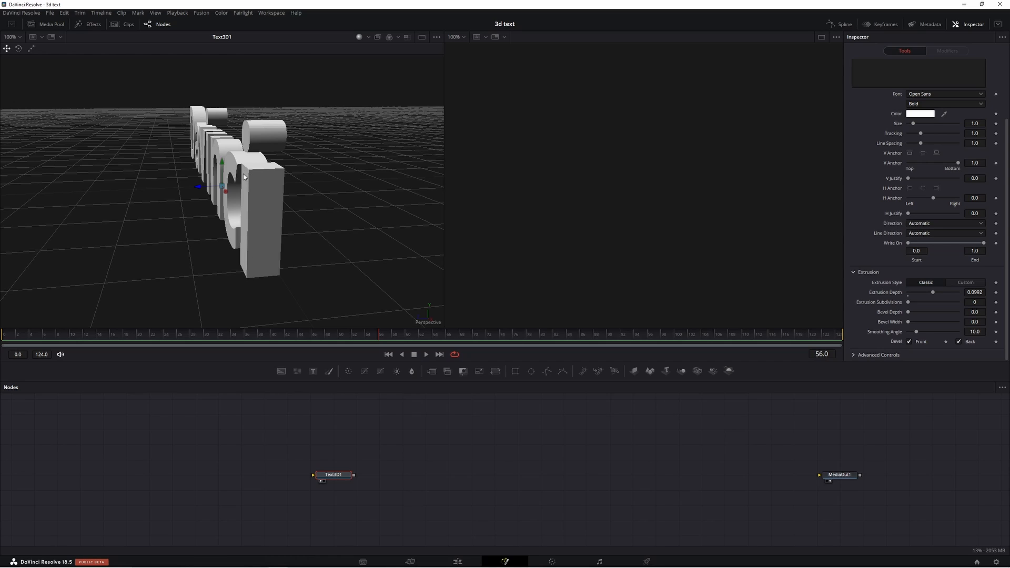
Step: Bevel the extruded text with a bevel depth and bevel width of about 0.0031 each
{"action": "scroll", "coordinate": [238, 215], "scroll_direction": "up", "scroll_amount": 5}
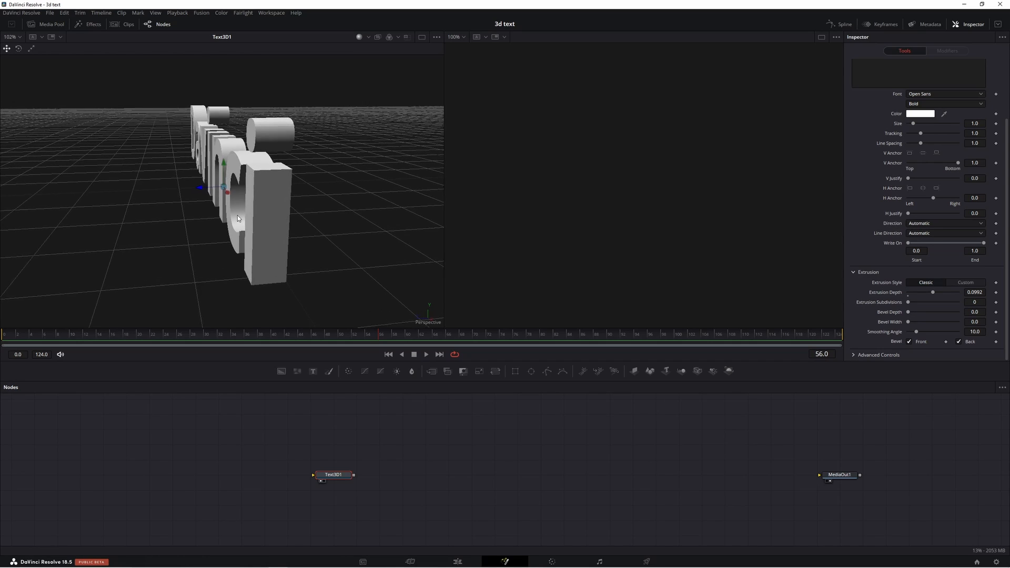
{"action": "left_click", "coordinate": [909, 323]}
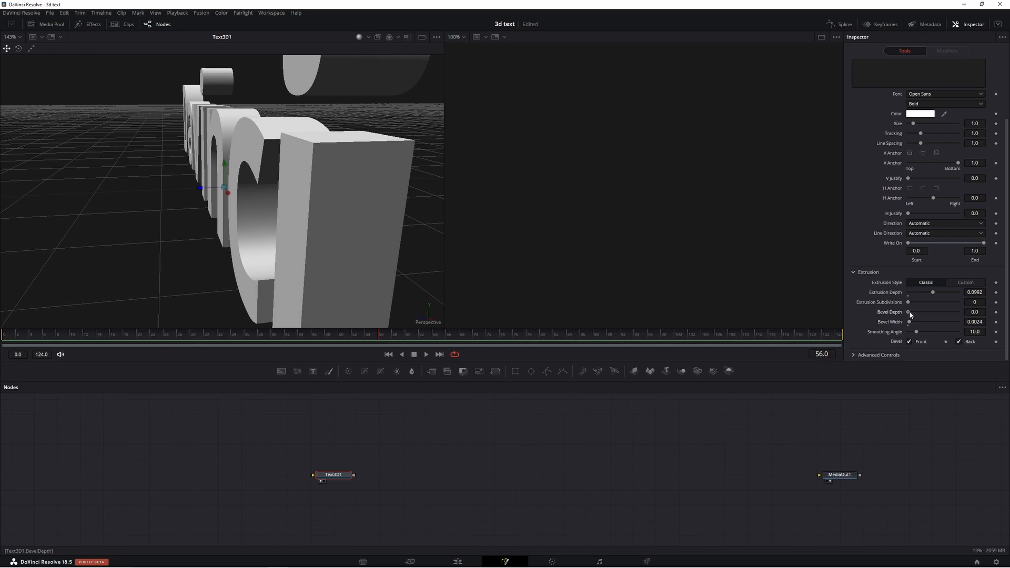
{"action": "mouse_move", "coordinate": [910, 313]}
{"action": "left_mouse_down"}
{"action": "mouse_move", "coordinate": [920, 317]}
{"action": "mouse_move", "coordinate": [910, 325]}
{"action": "left_mouse_up"}
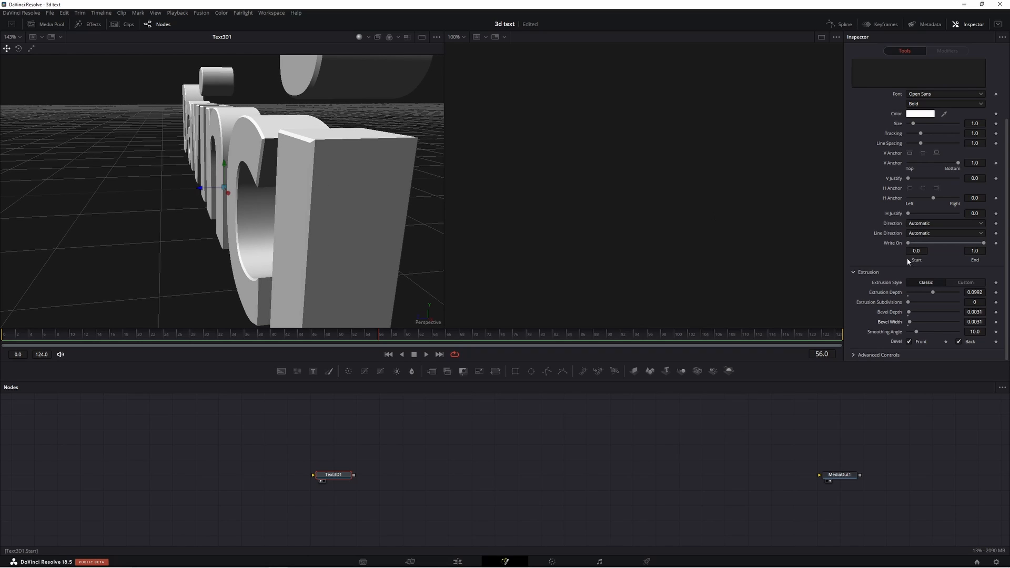
Step: Set the extruded text's smoothing angle to about 23.15
{"action": "left_click_drag", "start_coordinate": [369, 184], "coordinate": [356, 204]}
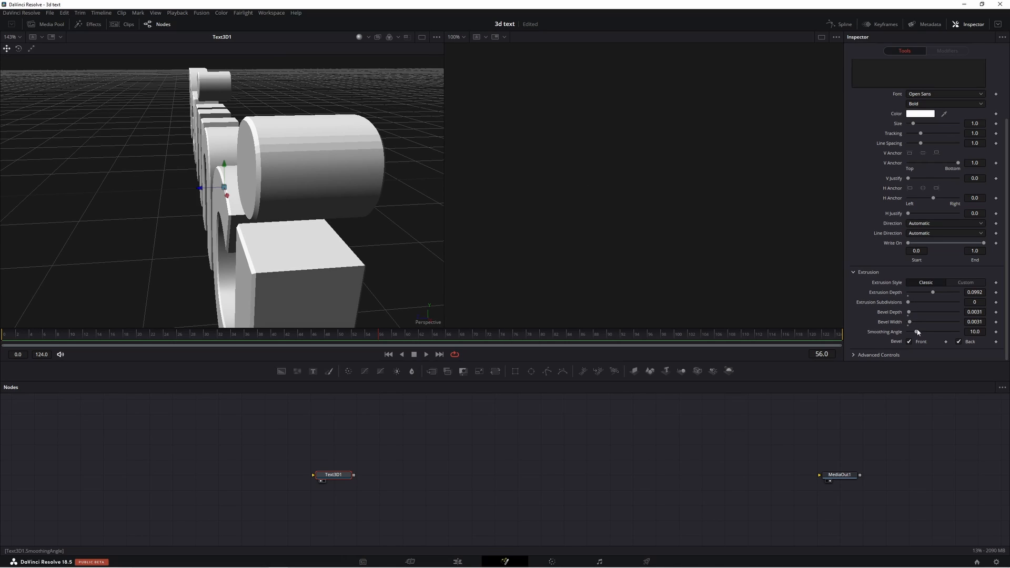
{"action": "left_click_drag", "start_coordinate": [916, 333], "coordinate": [930, 337]}
{"action": "mouse_move", "coordinate": [312, 244]}
{"action": "left_mouse_down"}
{"action": "mouse_move", "coordinate": [322, 253]}
{"action": "mouse_move", "coordinate": [300, 237]}
{"action": "mouse_move", "coordinate": [319, 232]}
{"action": "left_mouse_up"}
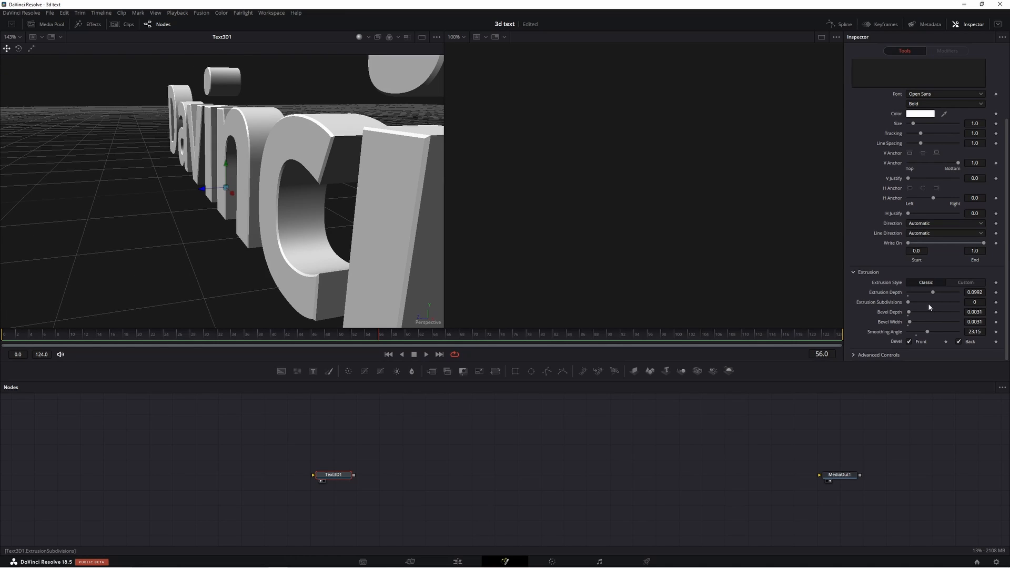
Step: Color the text material light blue with red at about 0.512 and green at about 0.677
{"action": "scroll", "coordinate": [928, 303], "scroll_direction": "up", "scroll_amount": 3}
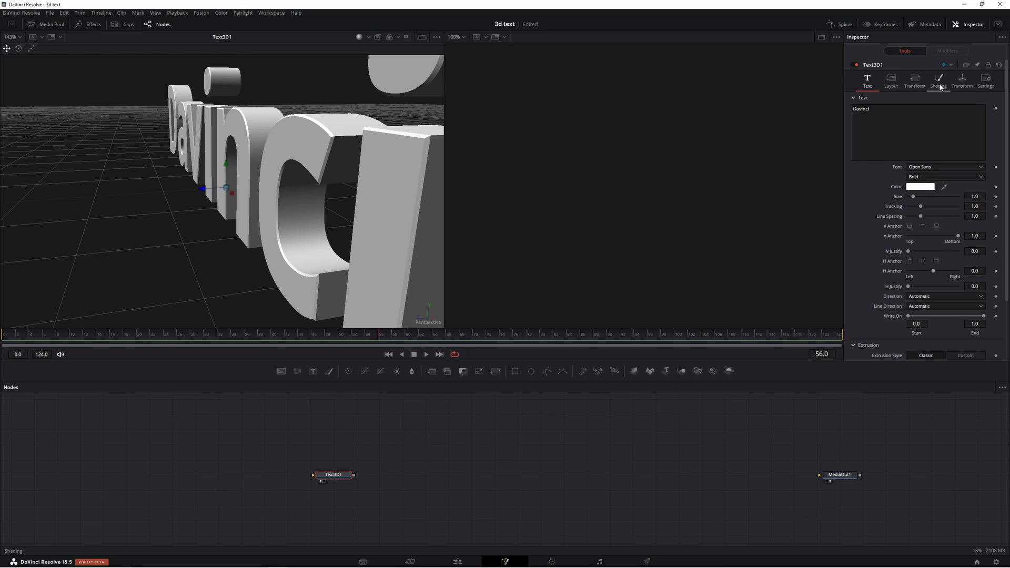
{"action": "left_click", "coordinate": [938, 81]}
{"action": "left_click_drag", "start_coordinate": [958, 178], "coordinate": [933, 164]}
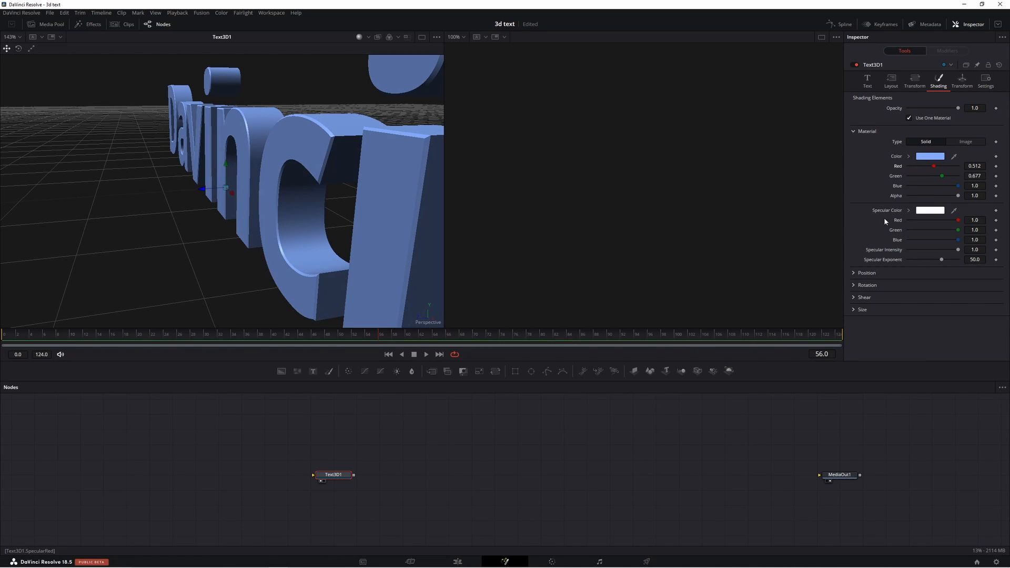
Step: Try a red specular color with green and blue at 0.0 on the text material, and undo it
{"action": "left_click_drag", "start_coordinate": [320, 249], "coordinate": [381, 252]}
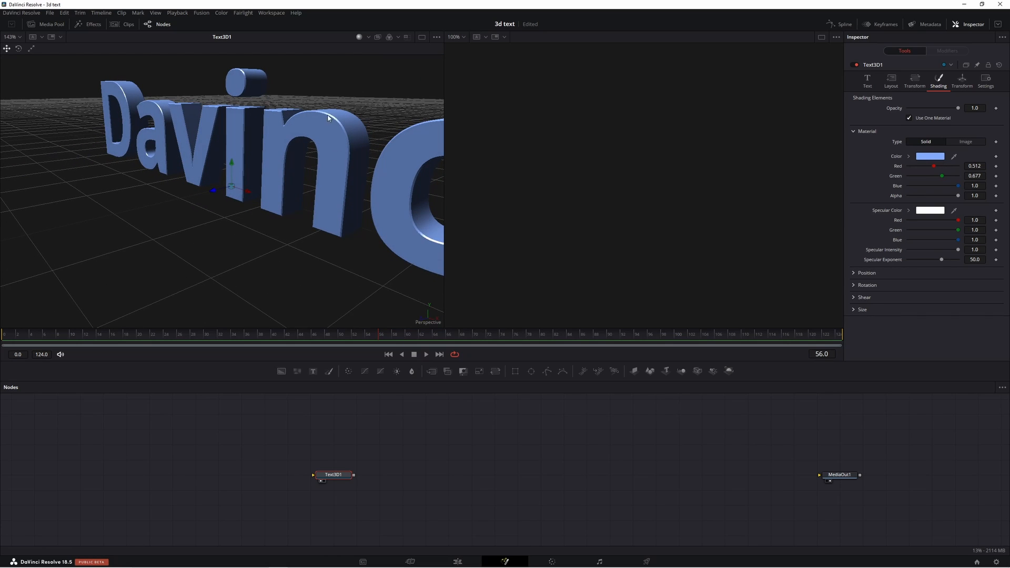
{"action": "left_click_drag", "start_coordinate": [958, 229], "coordinate": [881, 229]}
{"action": "left_click_drag", "start_coordinate": [958, 240], "coordinate": [889, 242]}
{"action": "scroll", "coordinate": [337, 124], "scroll_direction": "up", "scroll_amount": 1}
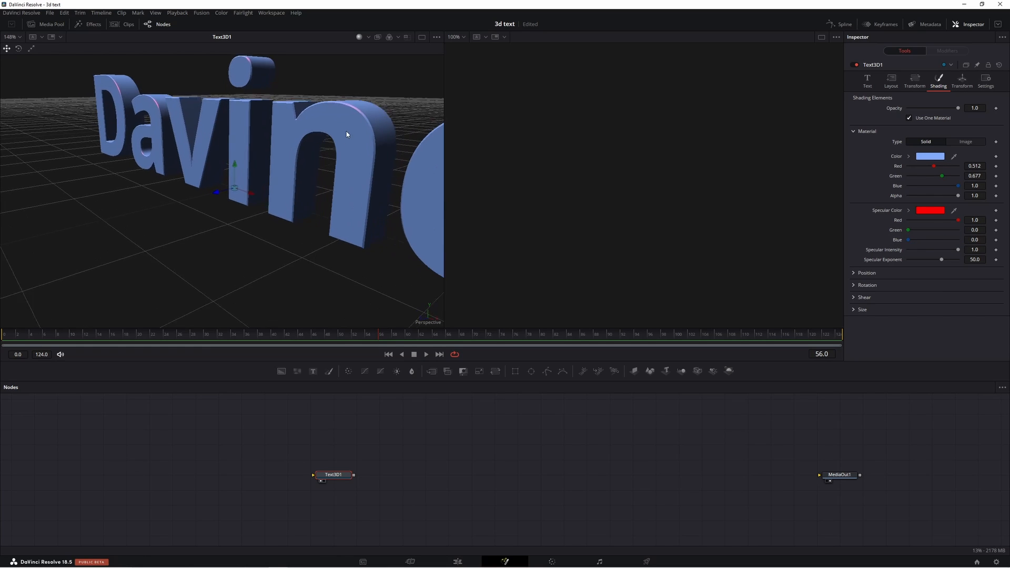
{"action": "scroll", "coordinate": [346, 134], "scroll_direction": "down", "scroll_amount": 4}
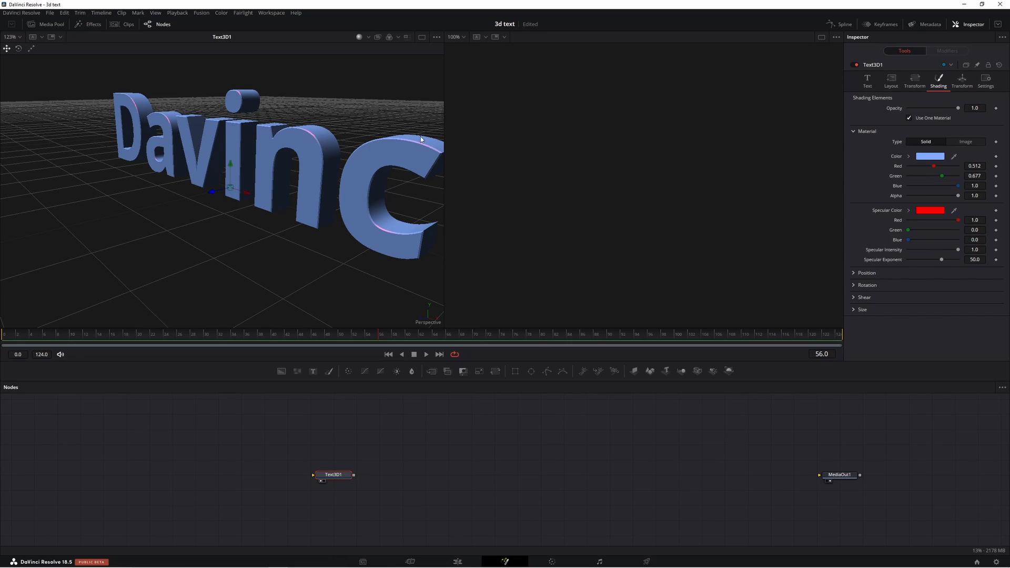
{"action": "key", "text": "ctrl+z"}
{"action": "key", "text": "ctrl+z"}
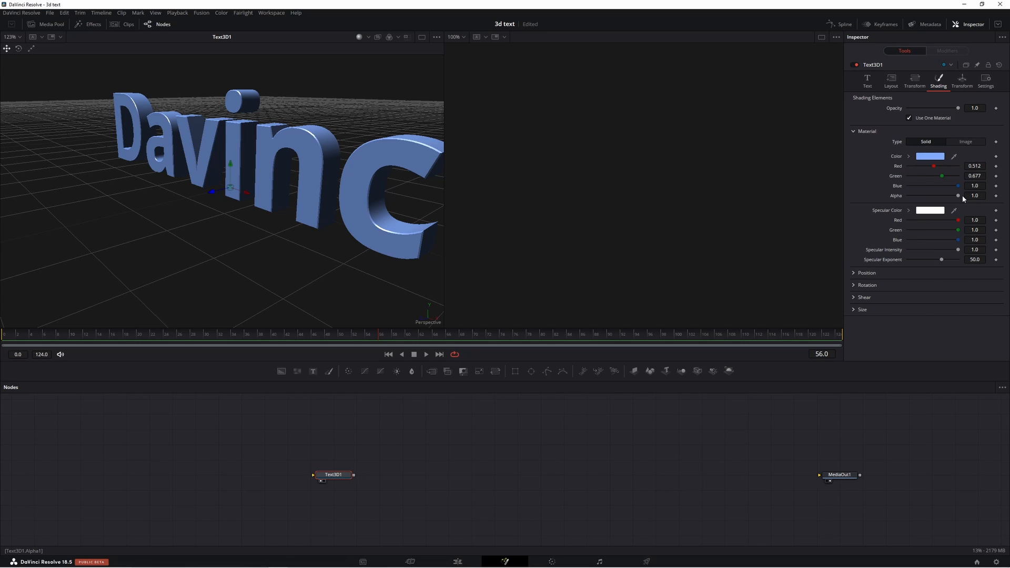
Step: Try a lower alpha on the text material and return it to 1.0
{"action": "left_click_drag", "start_coordinate": [957, 196], "coordinate": [932, 195]}
{"action": "left_click_drag", "start_coordinate": [284, 230], "coordinate": [447, 210]}
{"action": "mouse_move", "coordinate": [932, 195]}
{"action": "left_mouse_down"}
{"action": "mouse_move", "coordinate": [902, 198]}
{"action": "mouse_move", "coordinate": [939, 196]}
{"action": "left_mouse_up"}
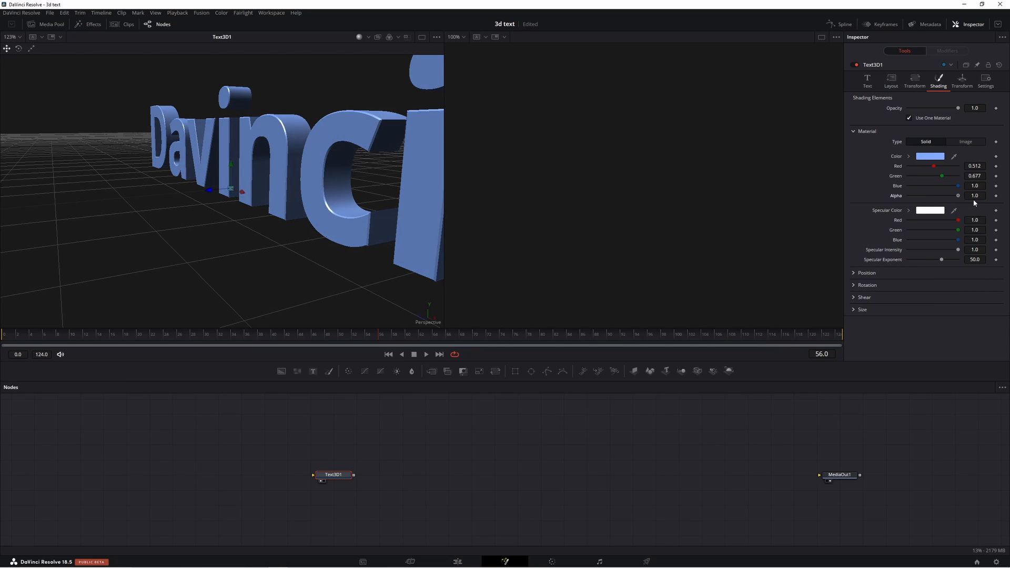
{"action": "scroll", "coordinate": [318, 152], "scroll_direction": "up", "scroll_amount": 3}
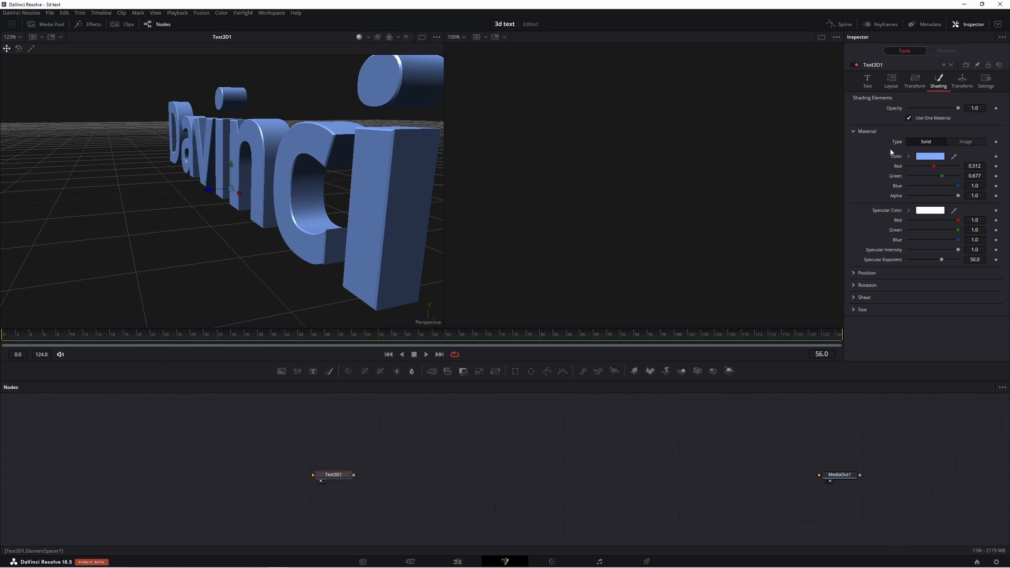
Step: Give the bevel its own material in light purple, with red 0.819, green 0.583 and alpha 0.535
{"action": "left_click", "coordinate": [909, 118]}
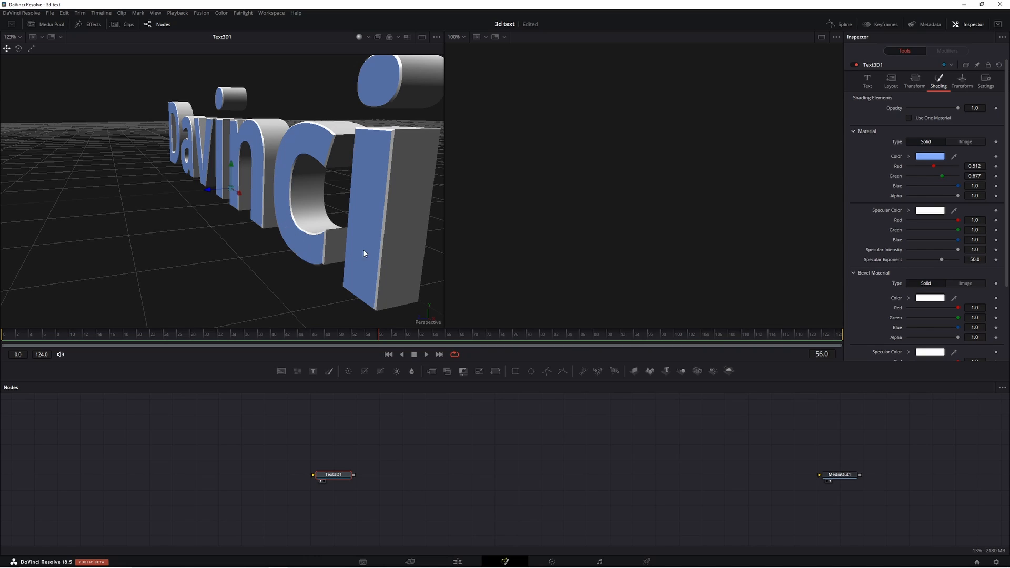
{"action": "mouse_move", "coordinate": [374, 245]}
{"action": "left_mouse_down"}
{"action": "mouse_move", "coordinate": [257, 239]}
{"action": "mouse_move", "coordinate": [380, 245]}
{"action": "left_mouse_up"}
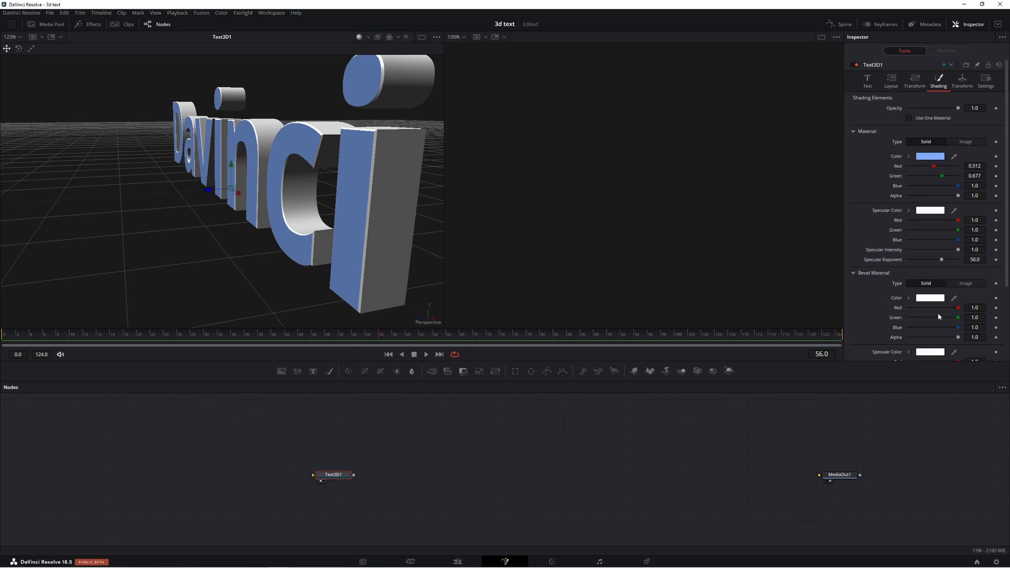
{"action": "left_click_drag", "start_coordinate": [959, 316], "coordinate": [936, 339]}
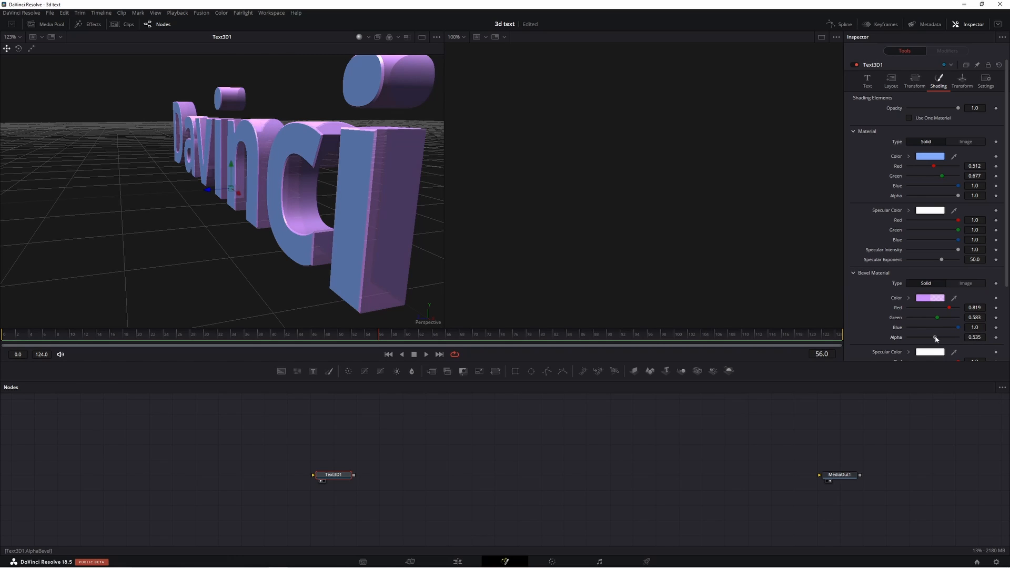
{"action": "left_click_drag", "start_coordinate": [350, 222], "coordinate": [637, 233]}
{"action": "left_click_drag", "start_coordinate": [378, 260], "coordinate": [265, 250]}
{"action": "scroll", "coordinate": [264, 253], "scroll_direction": "down", "scroll_amount": 3}
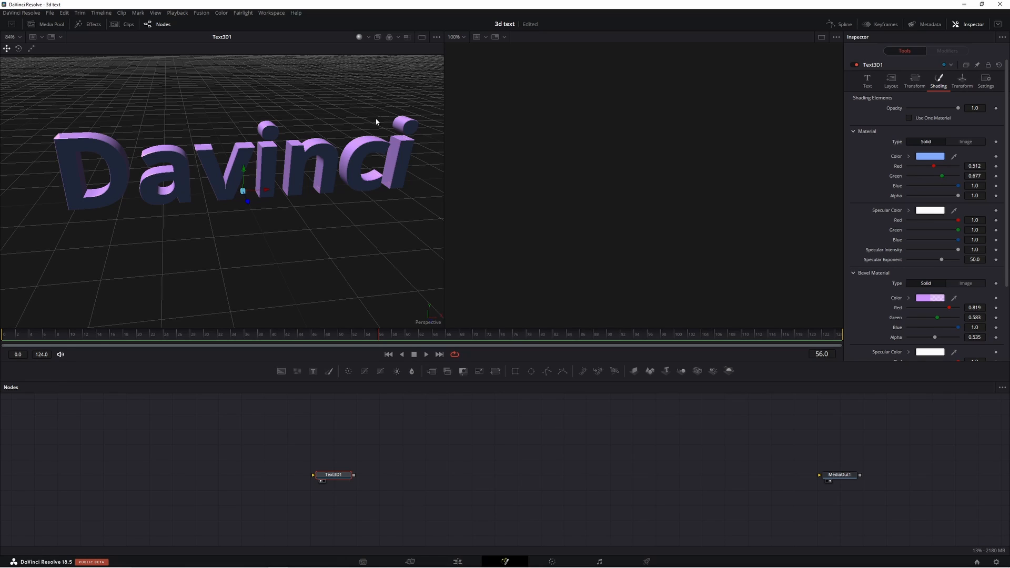
Step: Switch the front material to an image clip using hd-wallpaper-1867616_1920.jpg
{"action": "left_click", "coordinate": [964, 143]}
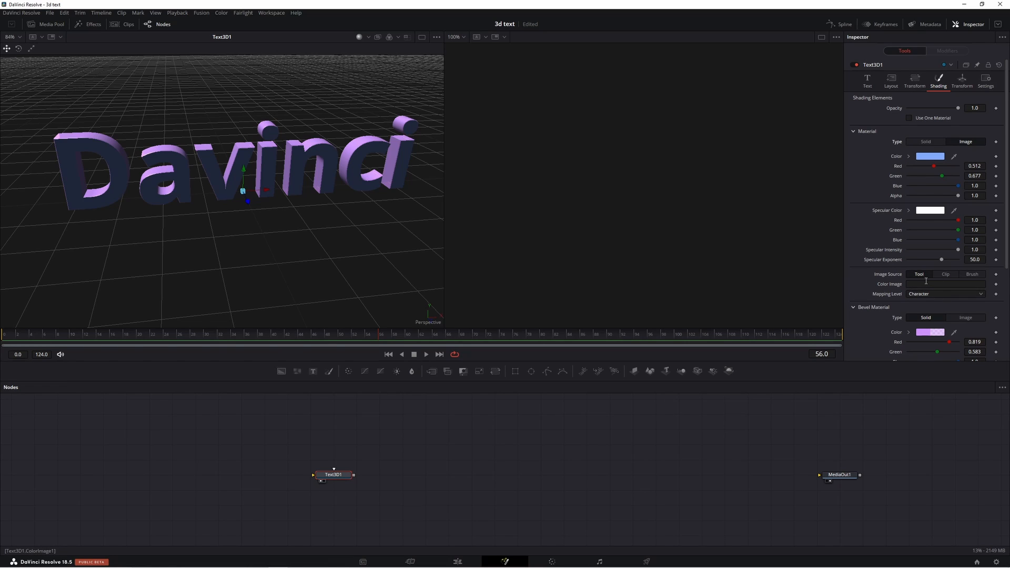
{"action": "left_click", "coordinate": [945, 275]}
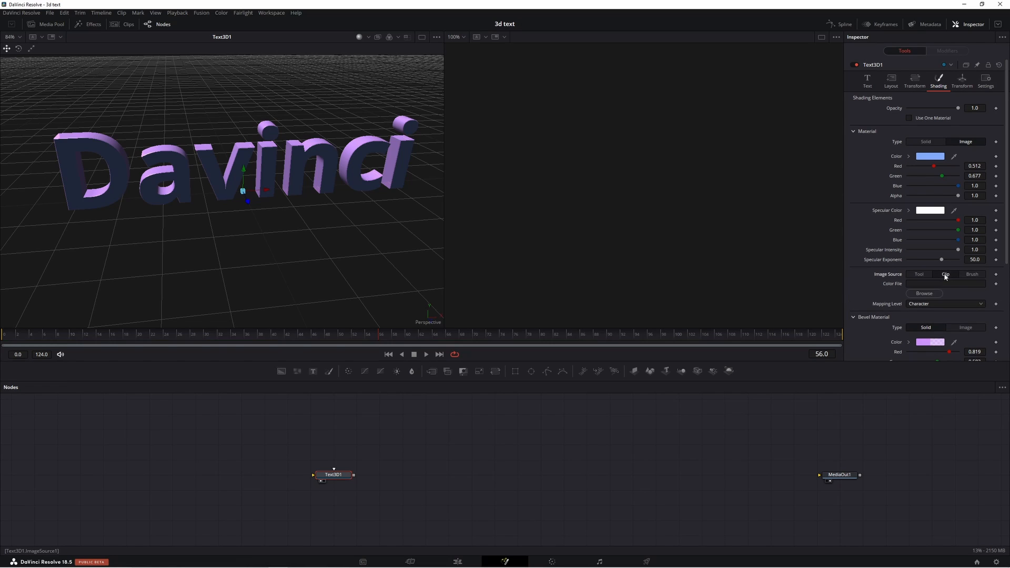
{"action": "left_click", "coordinate": [924, 293]}
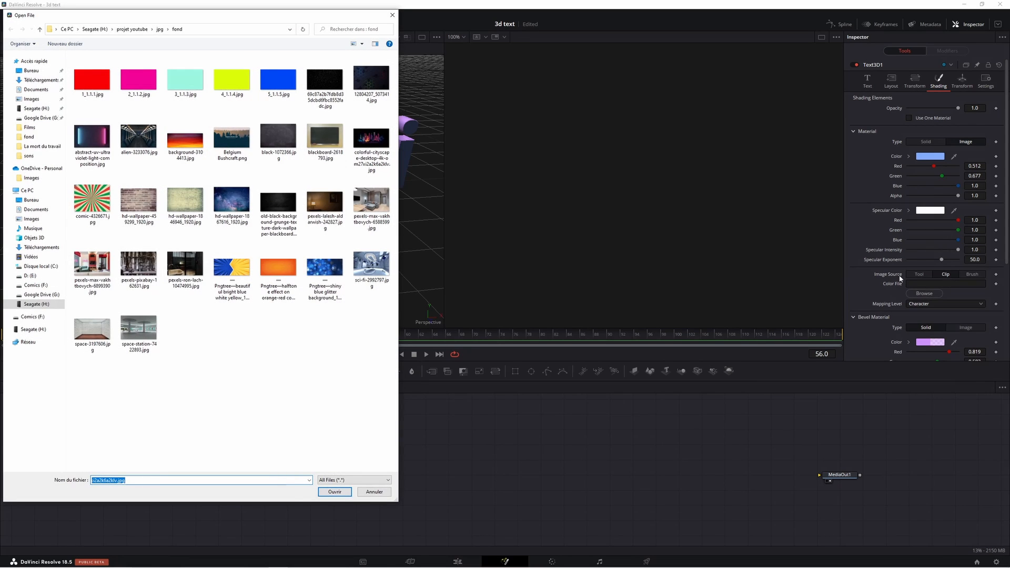
{"action": "left_click", "coordinate": [233, 203]}
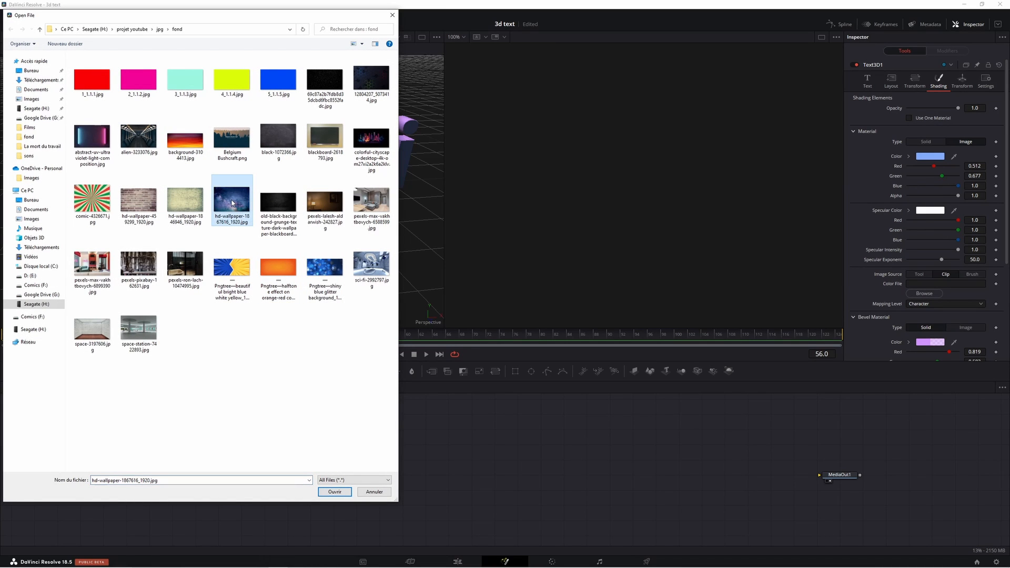
{"action": "double_click", "coordinate": [231, 202]}
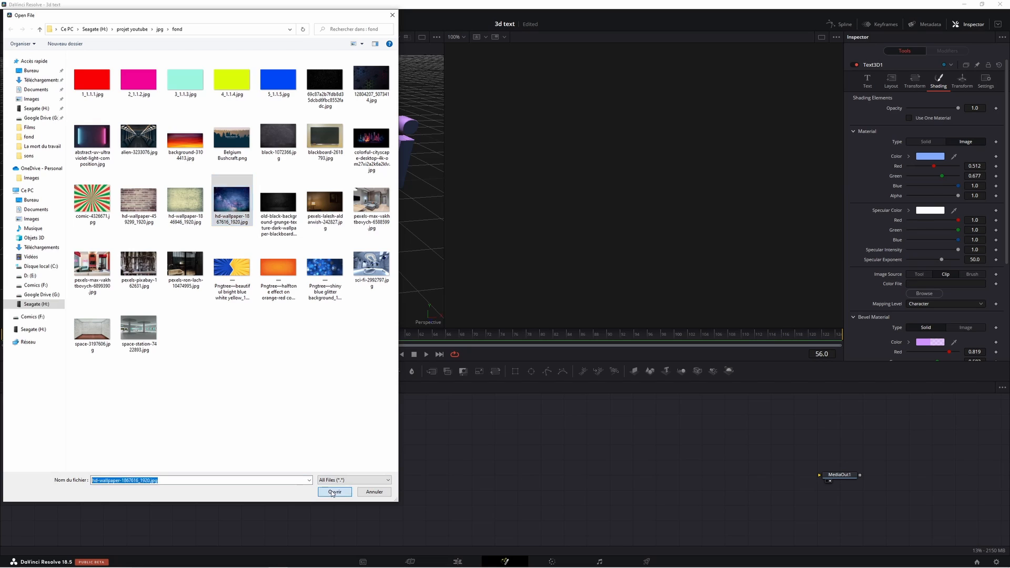
{"action": "left_click_drag", "start_coordinate": [235, 191], "coordinate": [378, 194]}
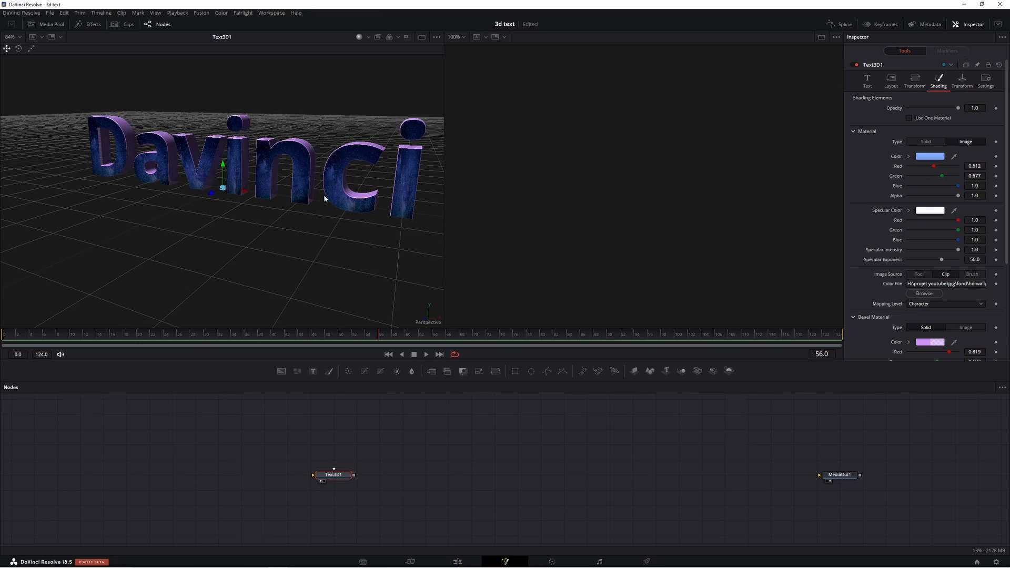
Step: Switch the bevel material to an image clip using black-1072366.jpg
{"action": "scroll", "coordinate": [889, 189], "scroll_direction": "down", "scroll_amount": 5}
{"action": "left_click", "coordinate": [970, 188]}
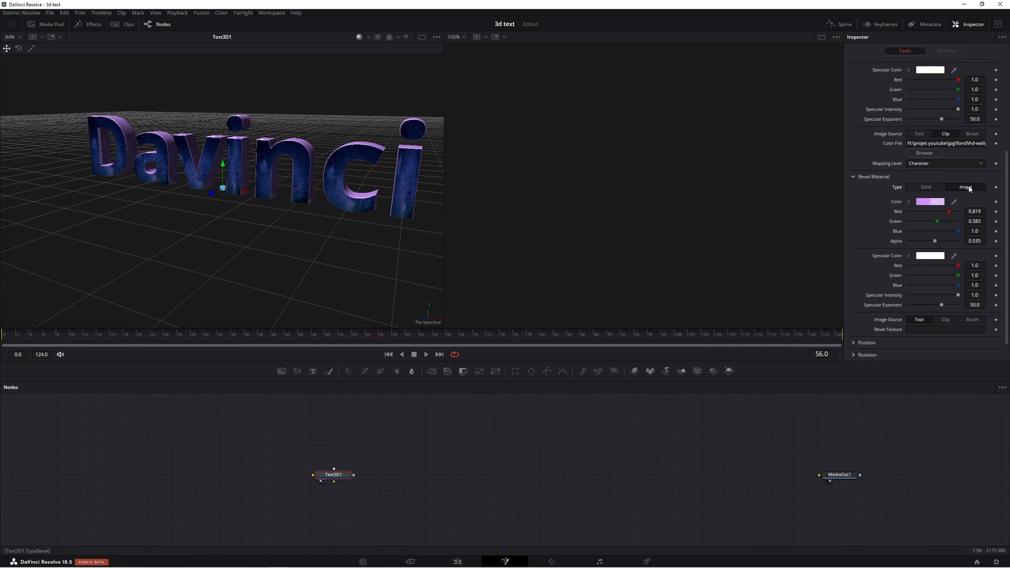
{"action": "left_click", "coordinate": [945, 320]}
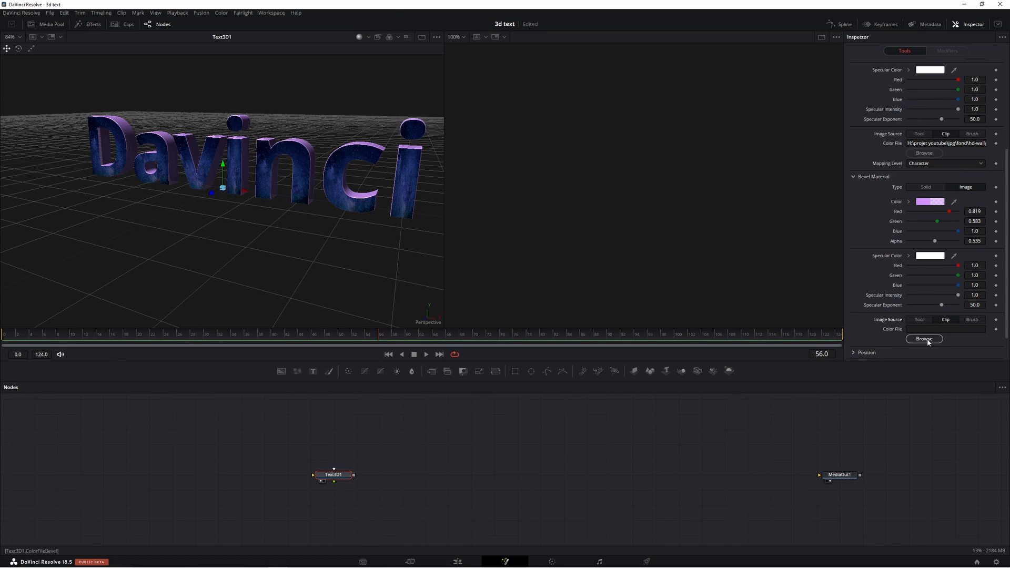
{"action": "left_click", "coordinate": [927, 339]}
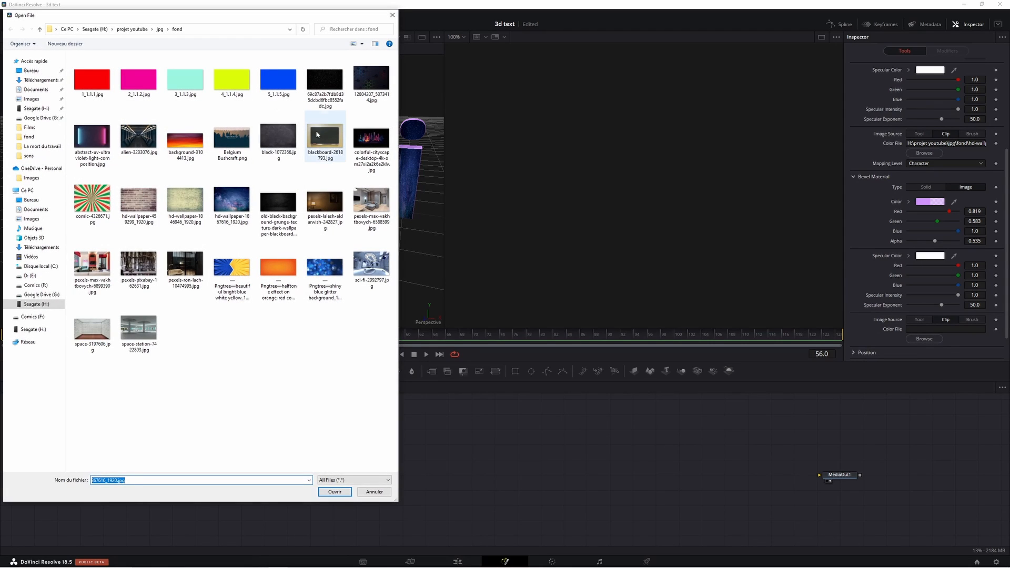
{"action": "left_click", "coordinate": [275, 138]}
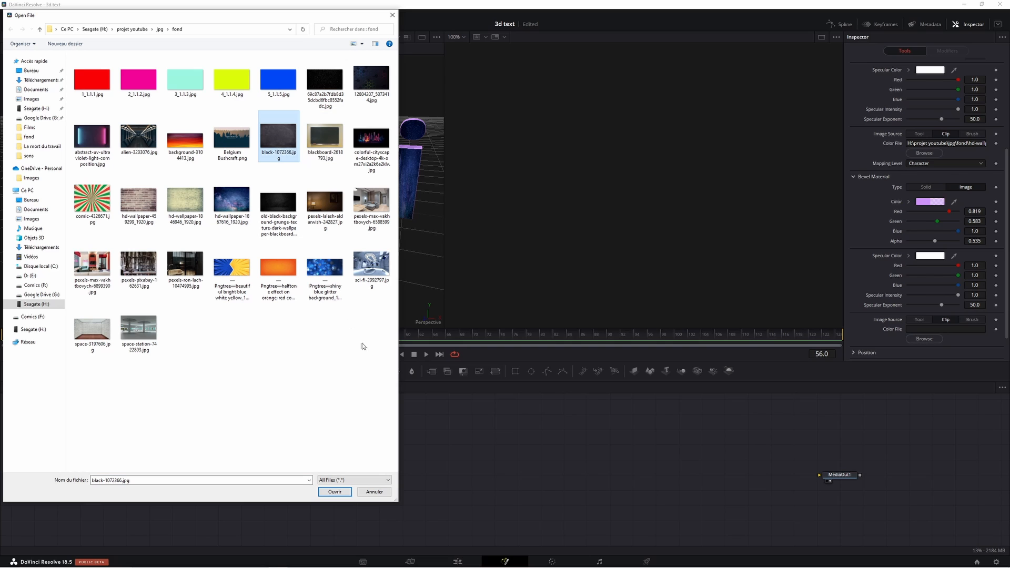
{"action": "left_click", "coordinate": [331, 492]}
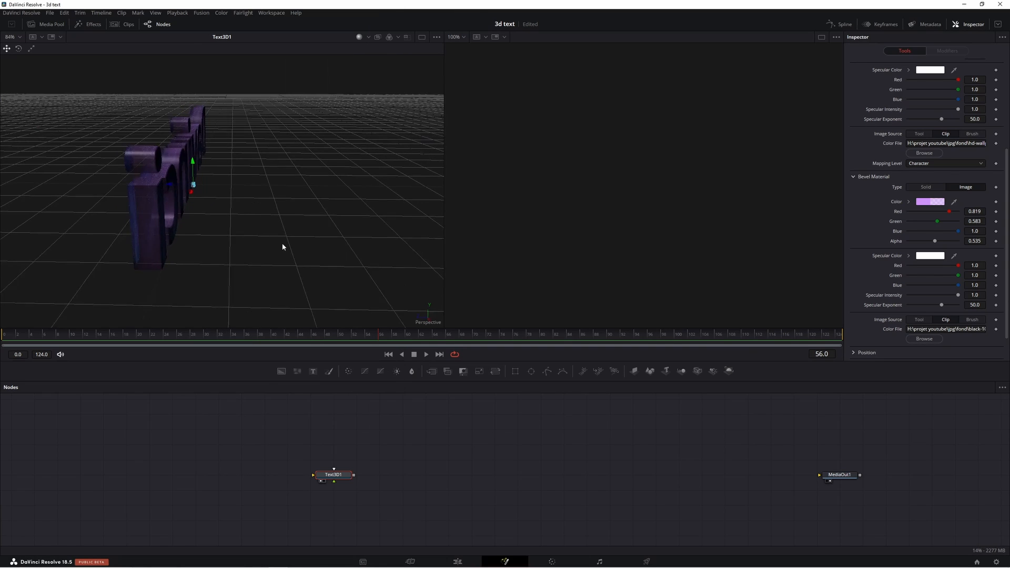
{"action": "left_click_drag", "start_coordinate": [299, 249], "coordinate": [405, 230]}
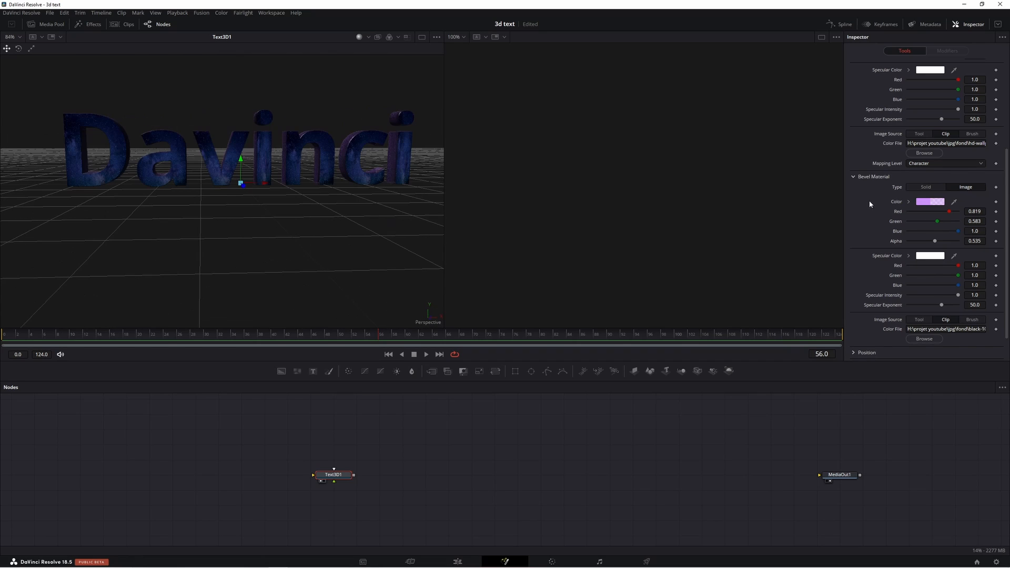
Step: Reset the text's shading to one solid white material for both faces and bevel
{"action": "double_click", "coordinate": [936, 241]}
{"action": "scroll", "coordinate": [918, 215], "scroll_direction": "up", "scroll_amount": 3}
{"action": "scroll", "coordinate": [309, 208], "scroll_direction": "up", "scroll_amount": 4}
{"action": "left_click_drag", "start_coordinate": [309, 208], "coordinate": [610, 294]}
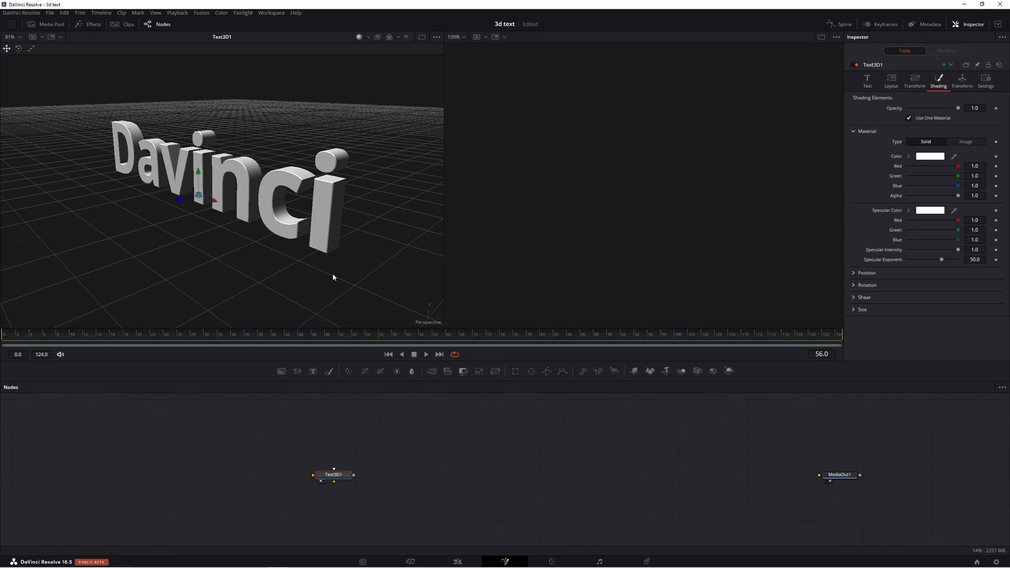
Step: Chain a Merge 3D and a Renderer 3D node after the text and set the renderer type to OpenGL Renderer
{"action": "left_click", "coordinate": [681, 371]}
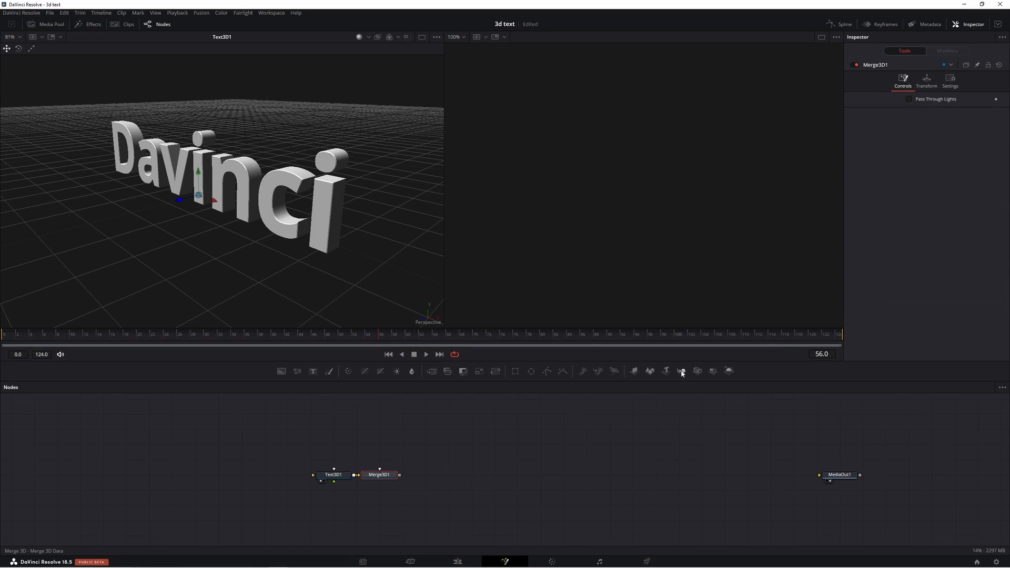
{"action": "left_click", "coordinate": [729, 371]}
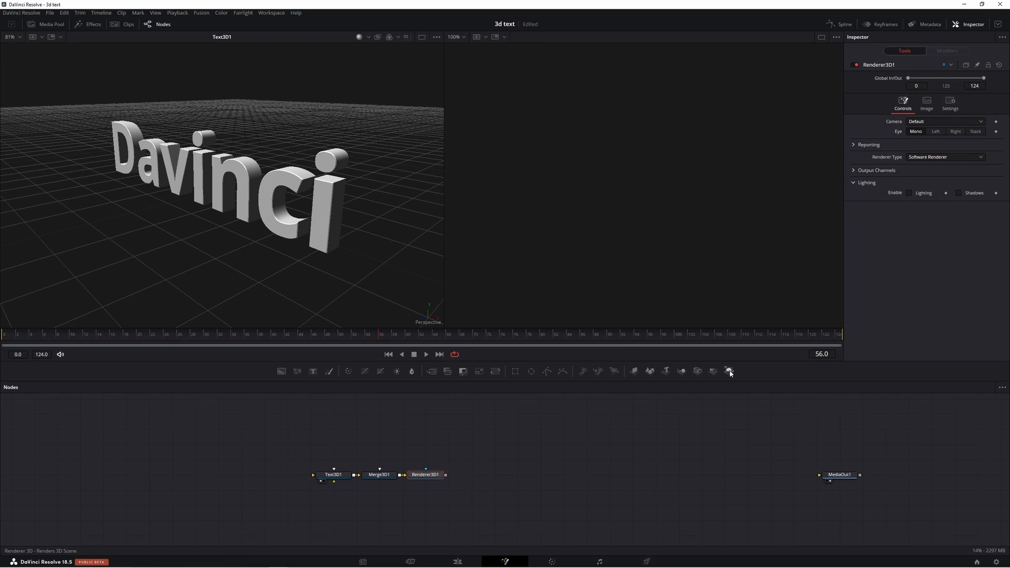
{"action": "left_click", "coordinate": [946, 157]}
{"action": "left_click", "coordinate": [928, 168]}
{"action": "left_click", "coordinate": [928, 158]}
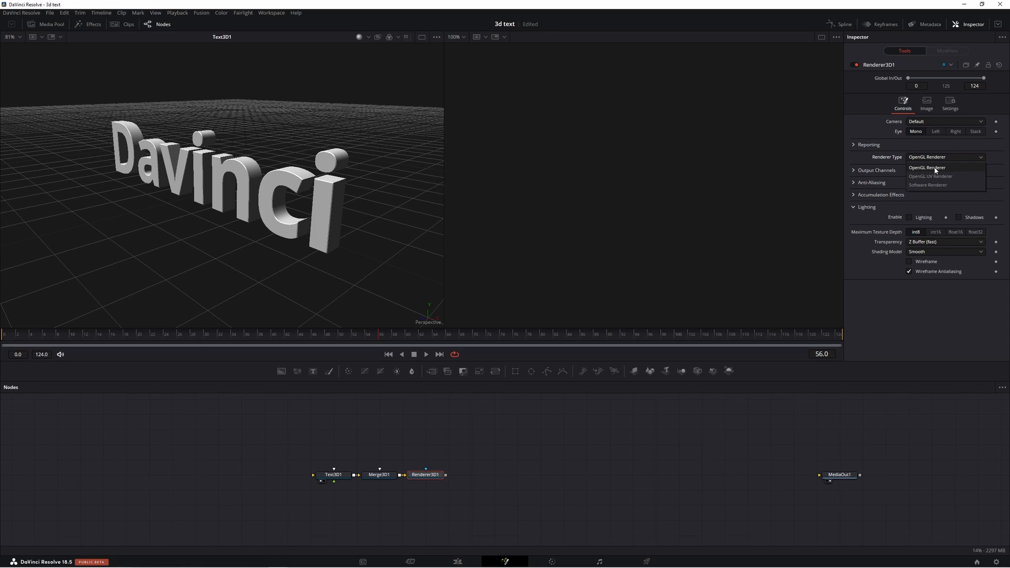
{"action": "left_click", "coordinate": [934, 168]}
Step: Connect the 3D renderer to MediaOut1, showing the output in the second viewer and the 3D text in the first
{"action": "left_click_drag", "start_coordinate": [446, 475], "coordinate": [824, 477]}
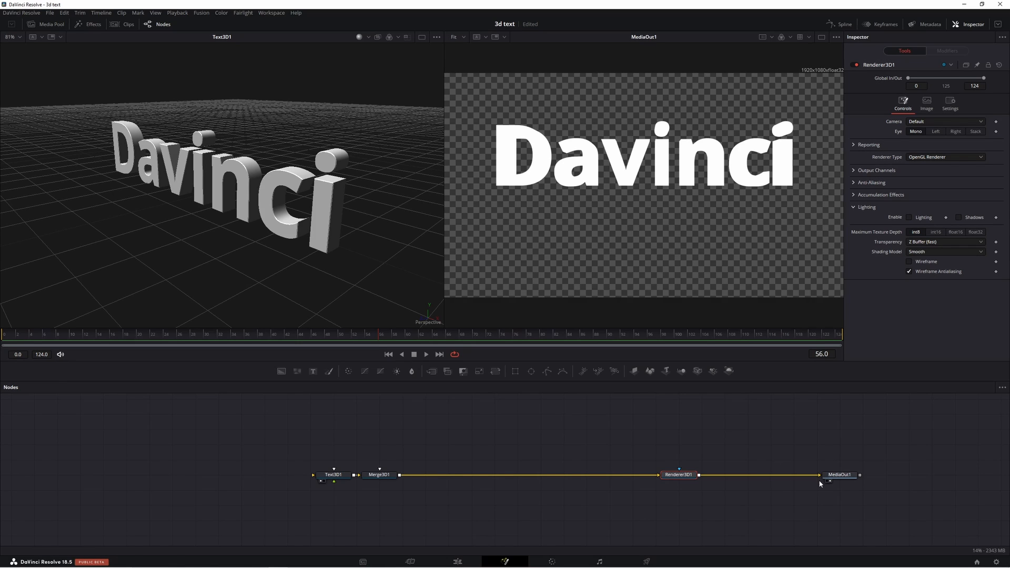
{"action": "left_click", "coordinate": [827, 480]}
{"action": "left_click", "coordinate": [827, 481]}
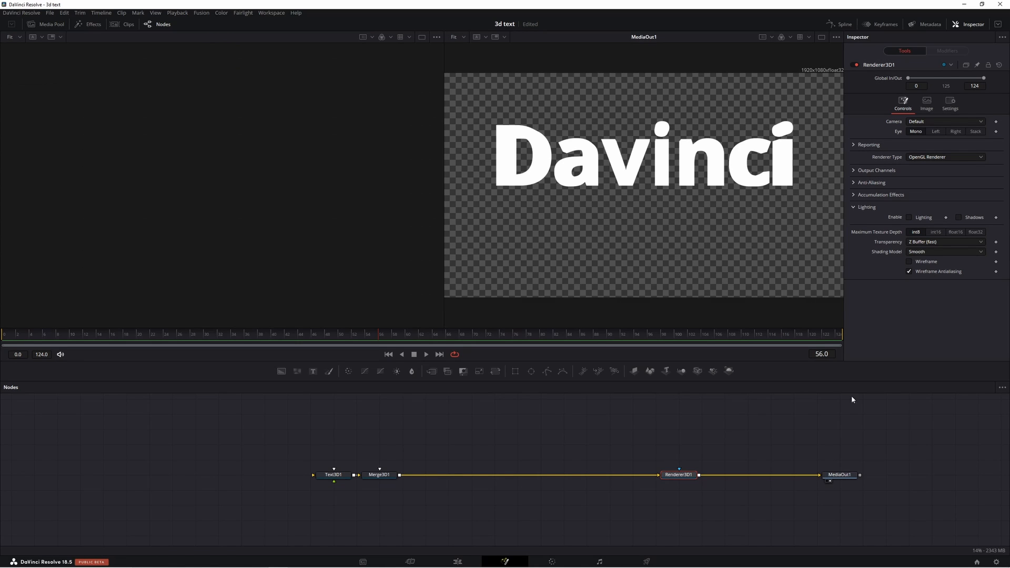
{"action": "left_click_drag", "start_coordinate": [335, 475], "coordinate": [258, 229]}
{"action": "left_click_drag", "start_coordinate": [234, 197], "coordinate": [241, 223]}
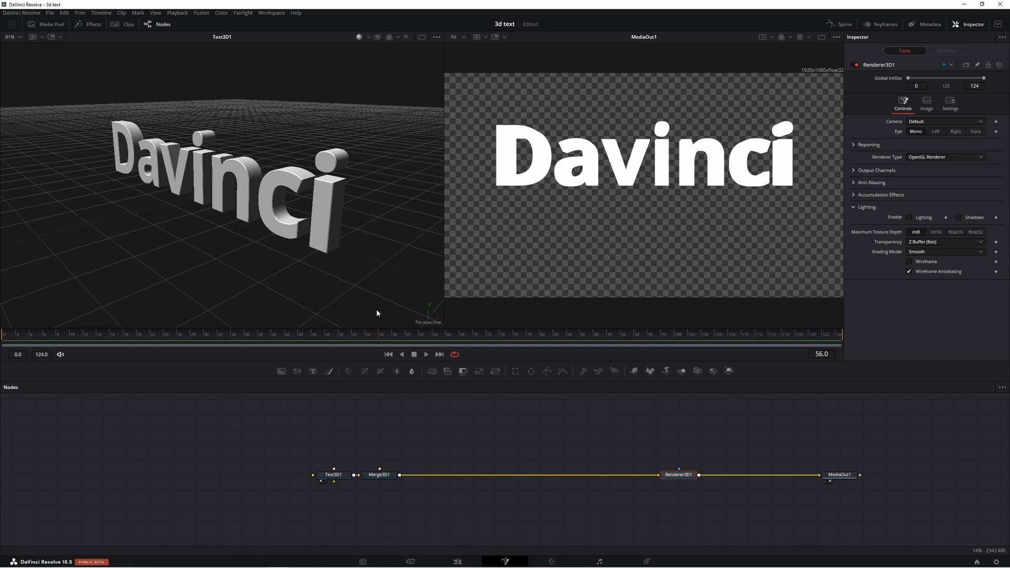
Step: Copy the Text3D1 node and paste it as an instance above the original
{"action": "left_click_drag", "start_coordinate": [340, 478], "coordinate": [318, 479]}
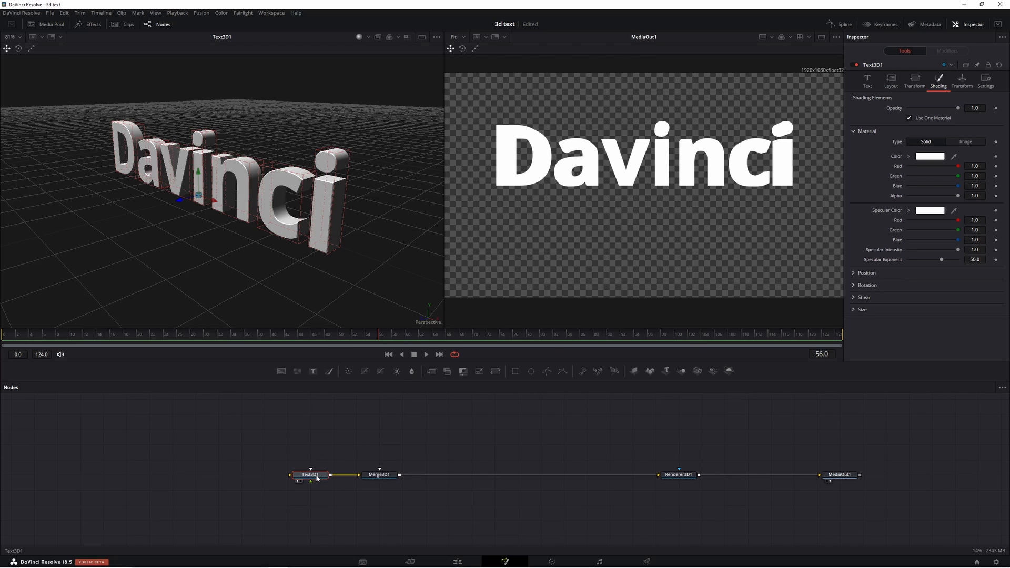
{"action": "right_click", "coordinate": [317, 478]}
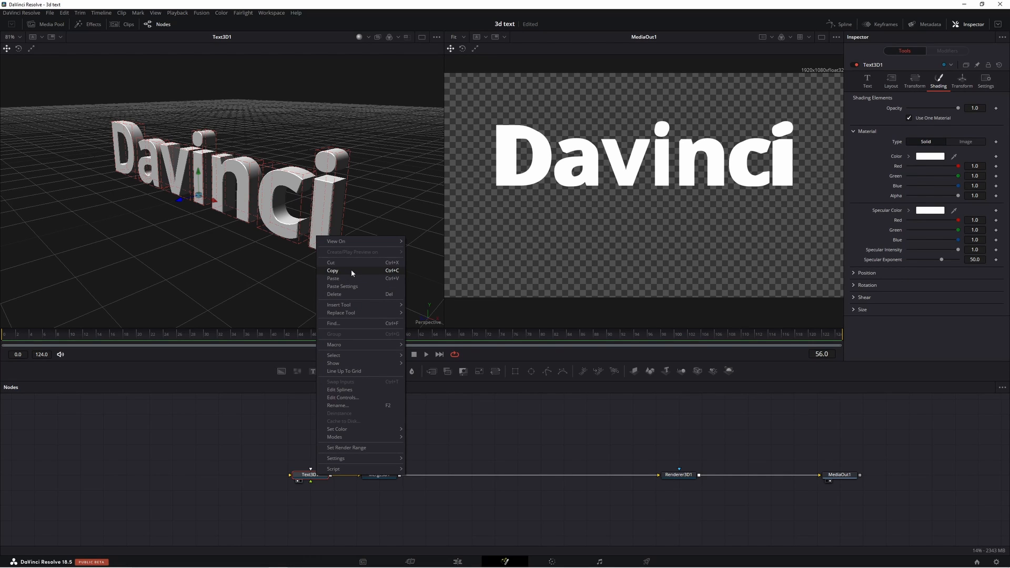
{"action": "right_click", "coordinate": [315, 429]}
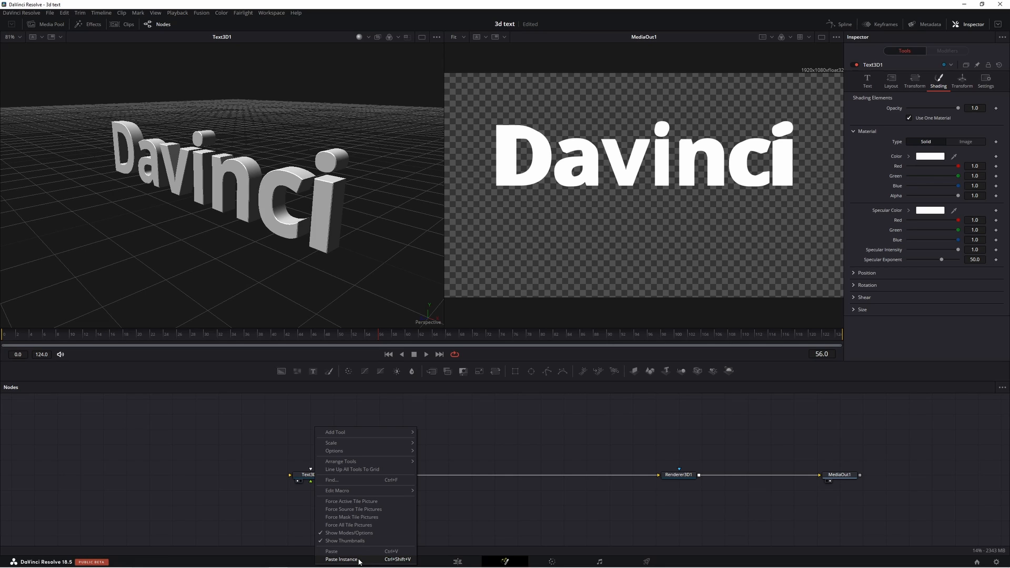
{"action": "left_click", "coordinate": [342, 559]}
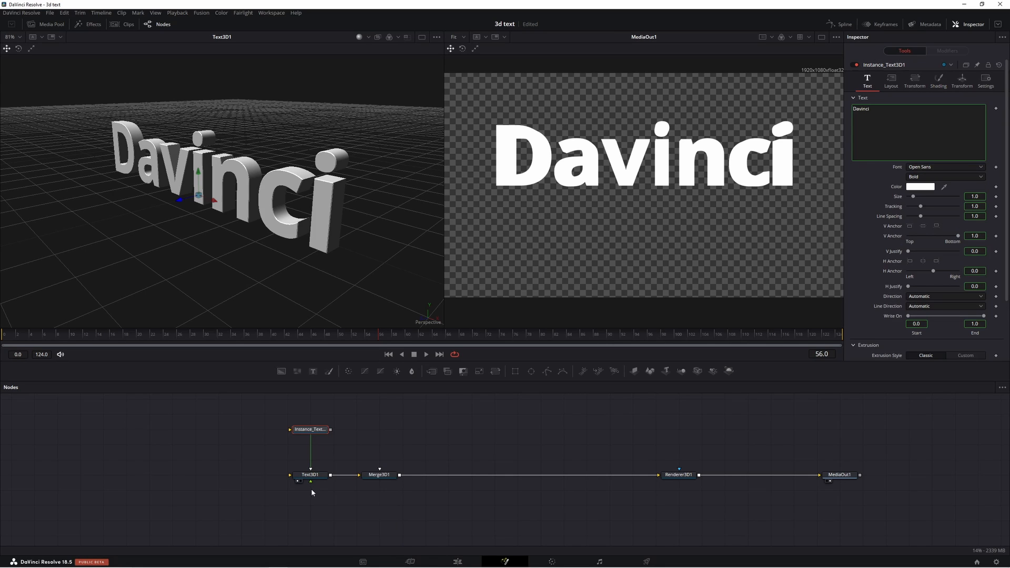
Step: Display the instanced text node in the second viewer in place of the media output
{"action": "left_click_drag", "start_coordinate": [280, 459], "coordinate": [340, 503]}
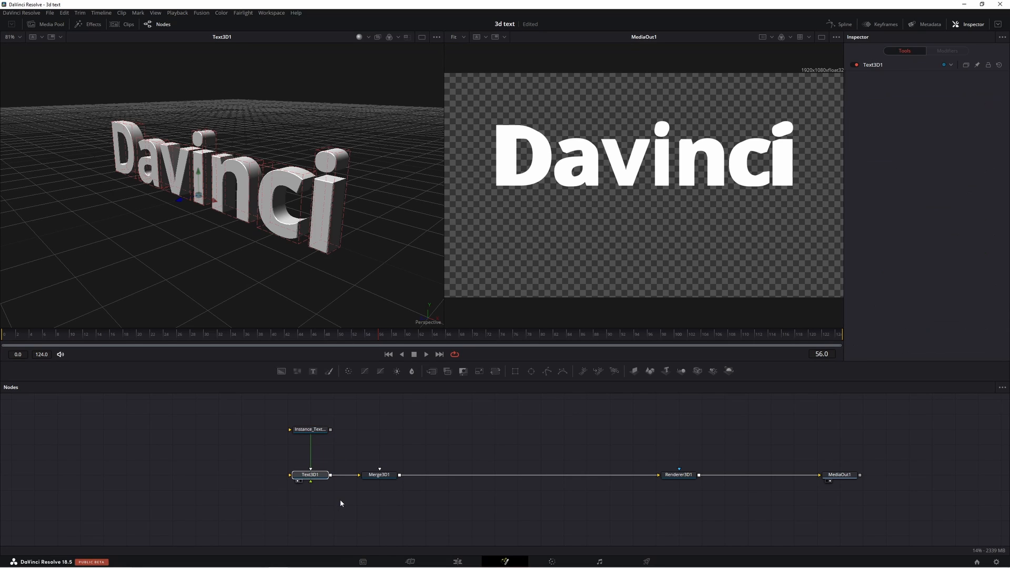
{"action": "left_click_drag", "start_coordinate": [283, 415], "coordinate": [347, 453]}
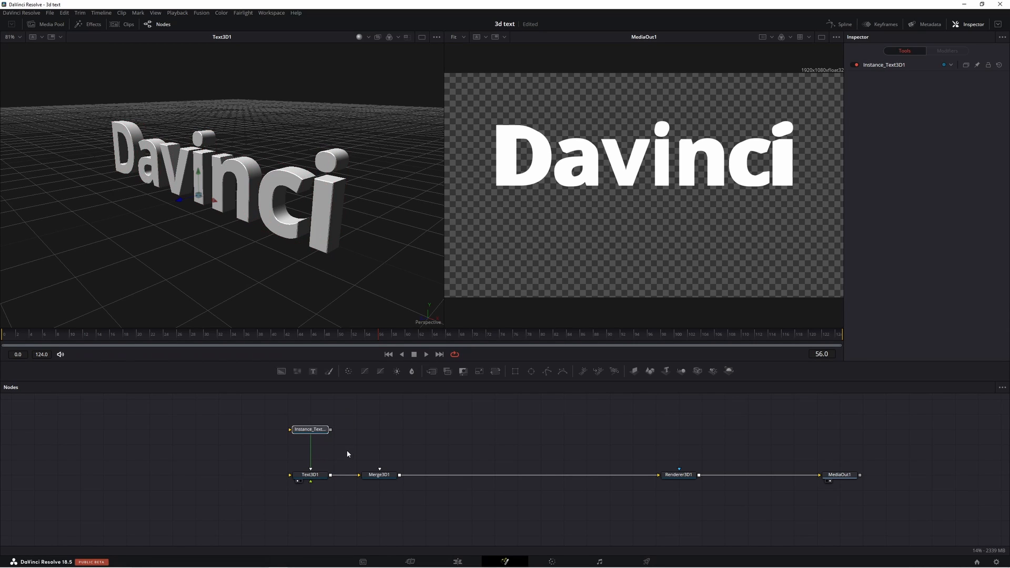
{"action": "left_click", "coordinate": [301, 436]}
Step: Try appending an "s" to the original node's text and remove it again
{"action": "left_click", "coordinate": [314, 476]}
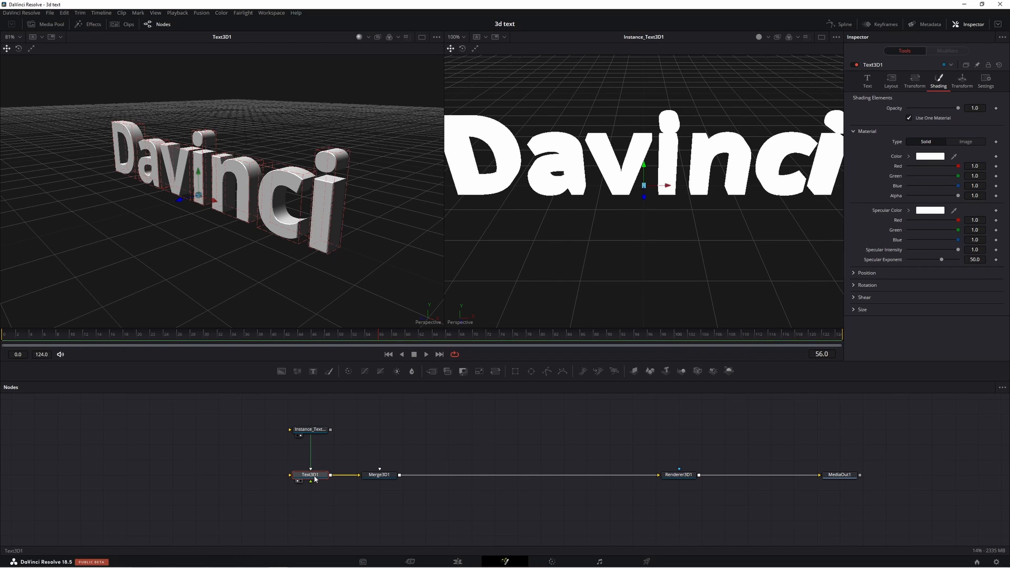
{"action": "left_click", "coordinate": [865, 80]}
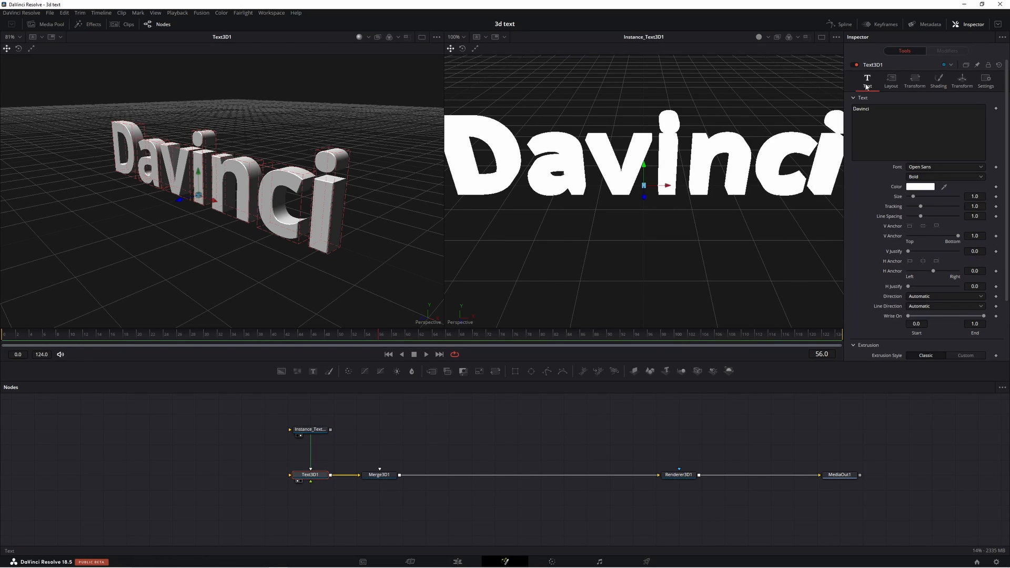
{"action": "type", "text": "s"}
{"action": "left_click_drag", "start_coordinate": [785, 219], "coordinate": [646, 191]}
{"action": "left_click", "coordinate": [886, 109]}
{"action": "key", "text": "BackSpace"}
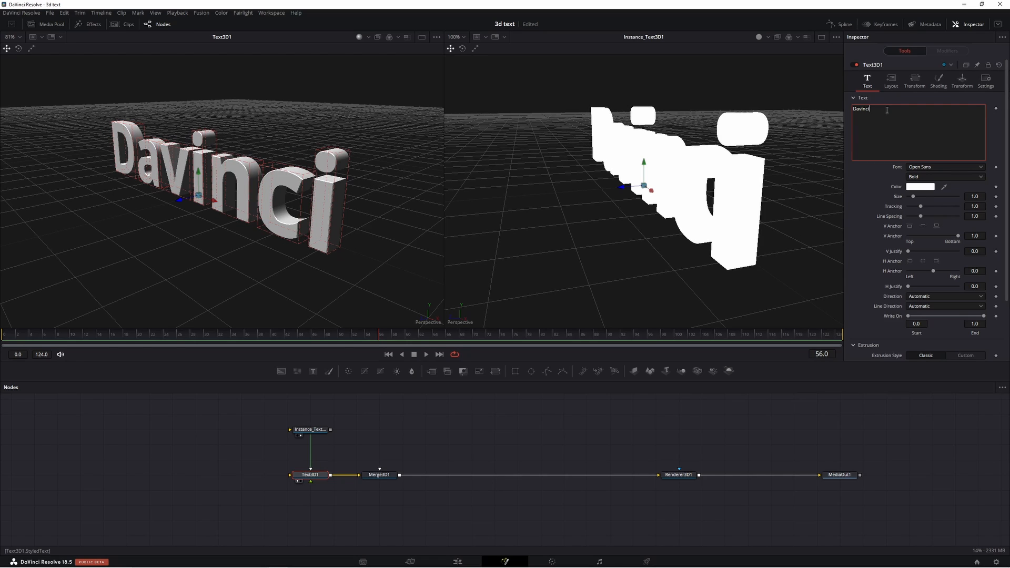
Step: Try a Y translation of about -0.087 on the original text and reset it to 0.0
{"action": "left_click", "coordinate": [962, 80]}
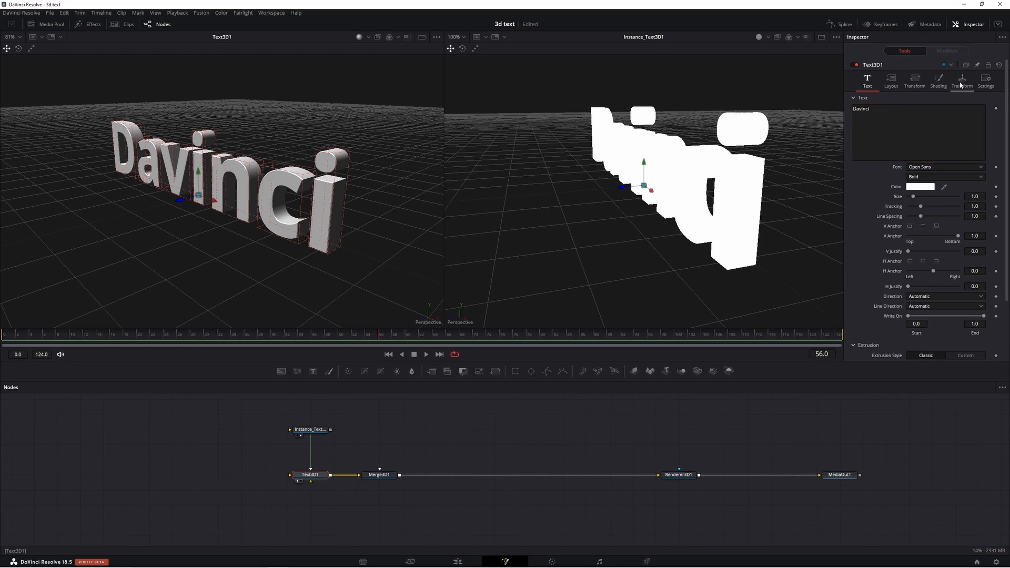
{"action": "left_click_drag", "start_coordinate": [917, 118], "coordinate": [922, 117]}
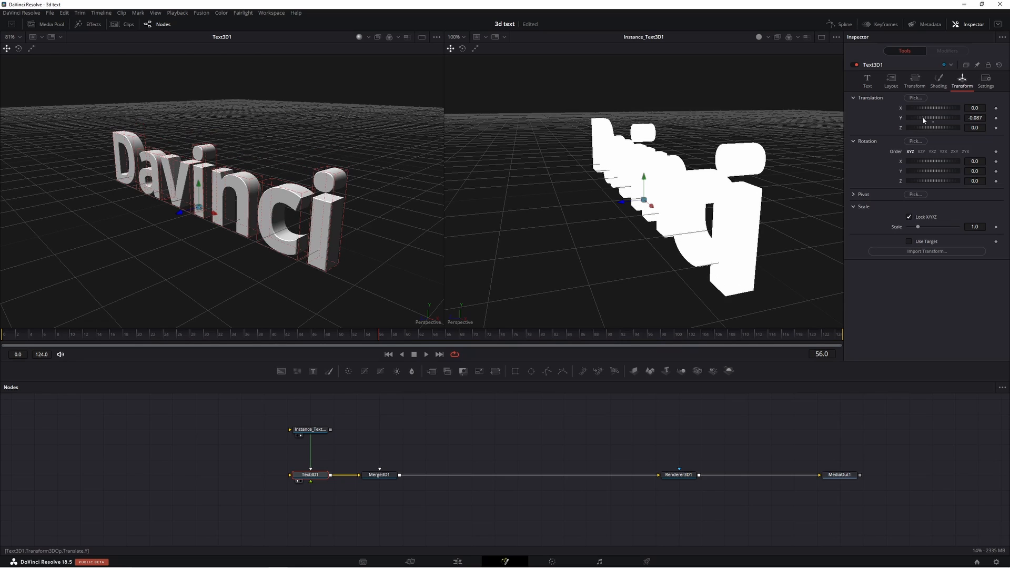
{"action": "double_click", "coordinate": [907, 119]}
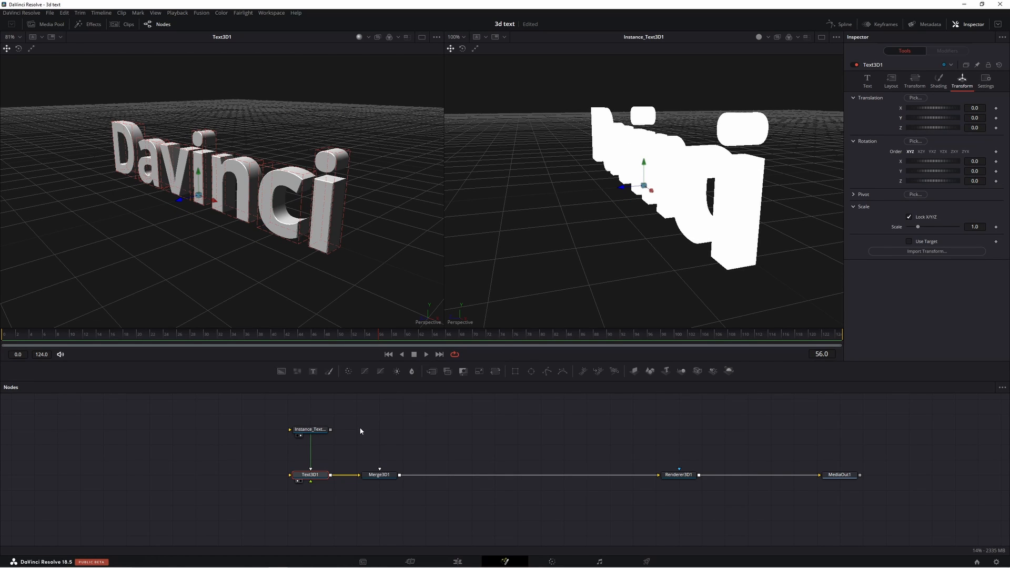
Step: Deinstance the Size parameter of the instanced text and display Merge3D1 with lighting in the second viewer
{"action": "left_click", "coordinate": [316, 433]}
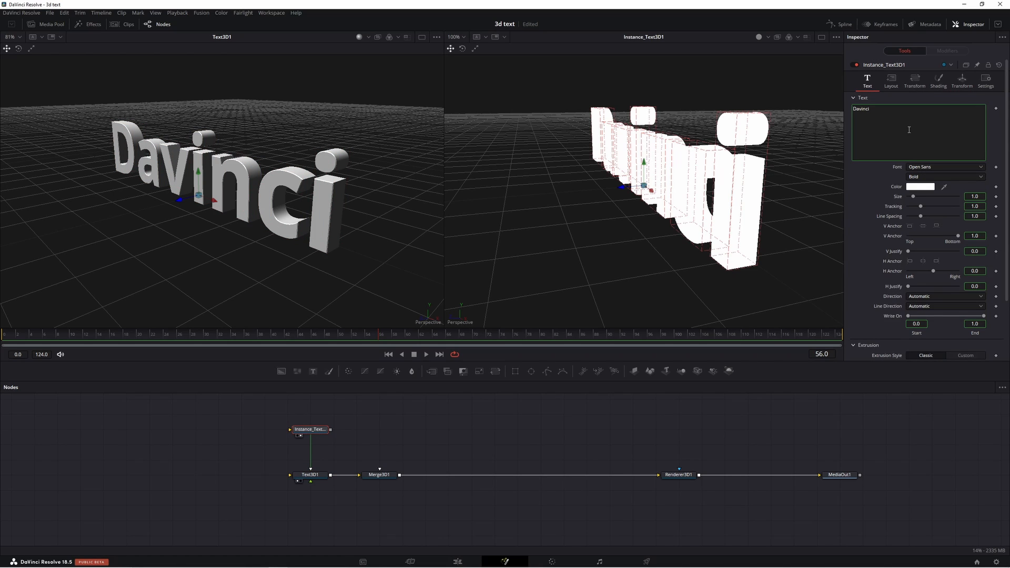
{"action": "right_click", "coordinate": [897, 199]}
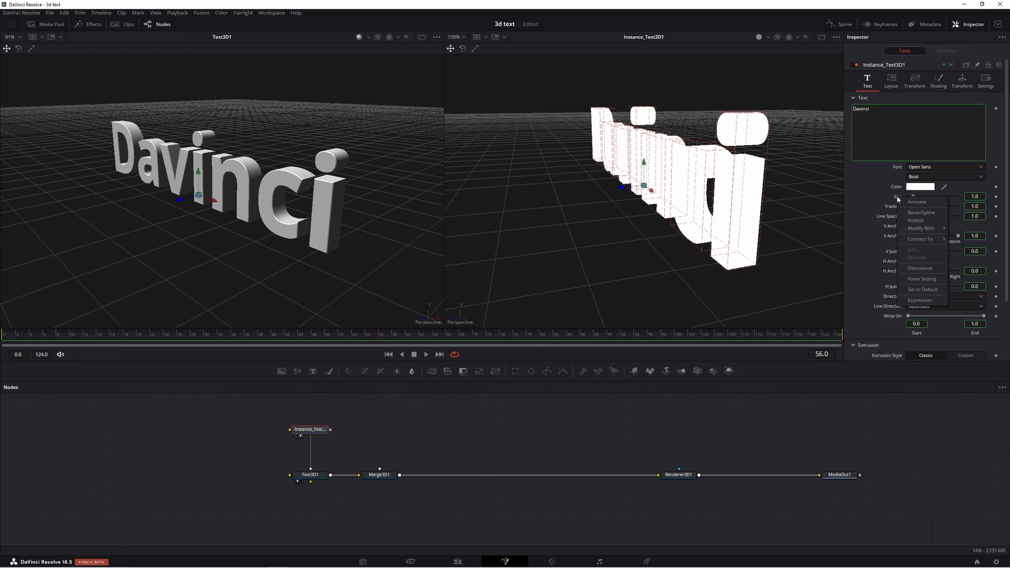
{"action": "left_click", "coordinate": [933, 270]}
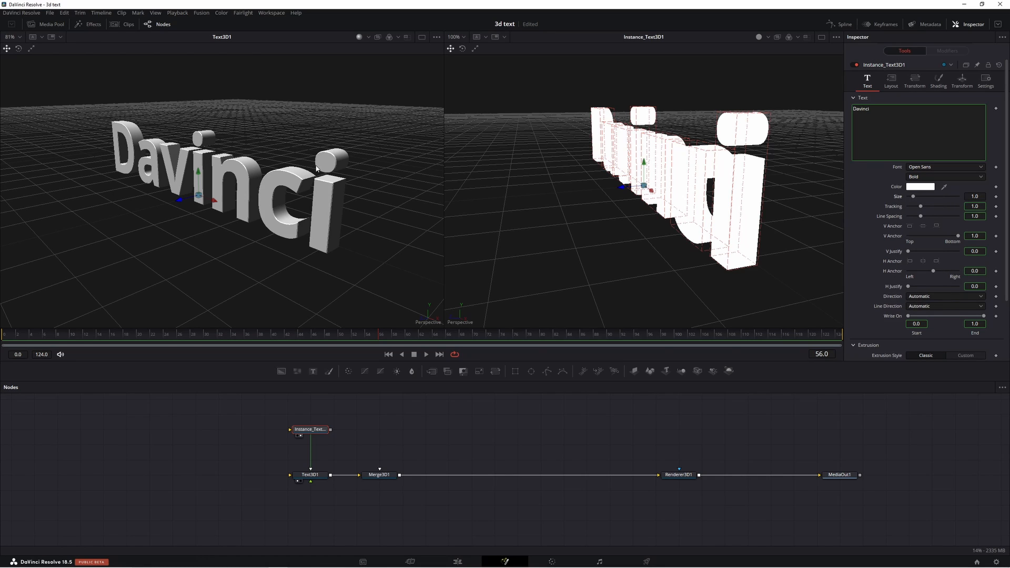
{"action": "left_click", "coordinate": [369, 483]}
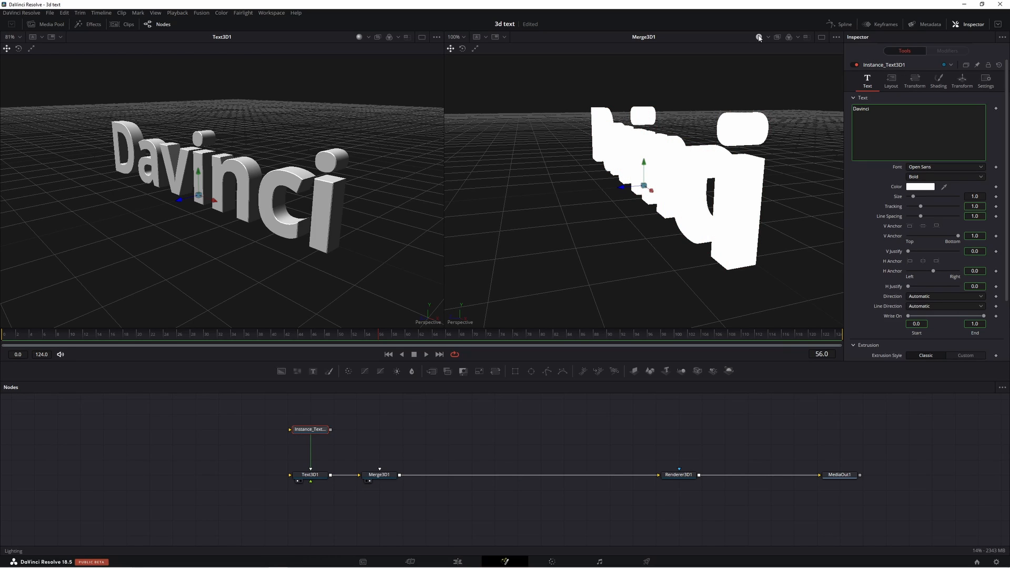
{"action": "left_click", "coordinate": [759, 38]}
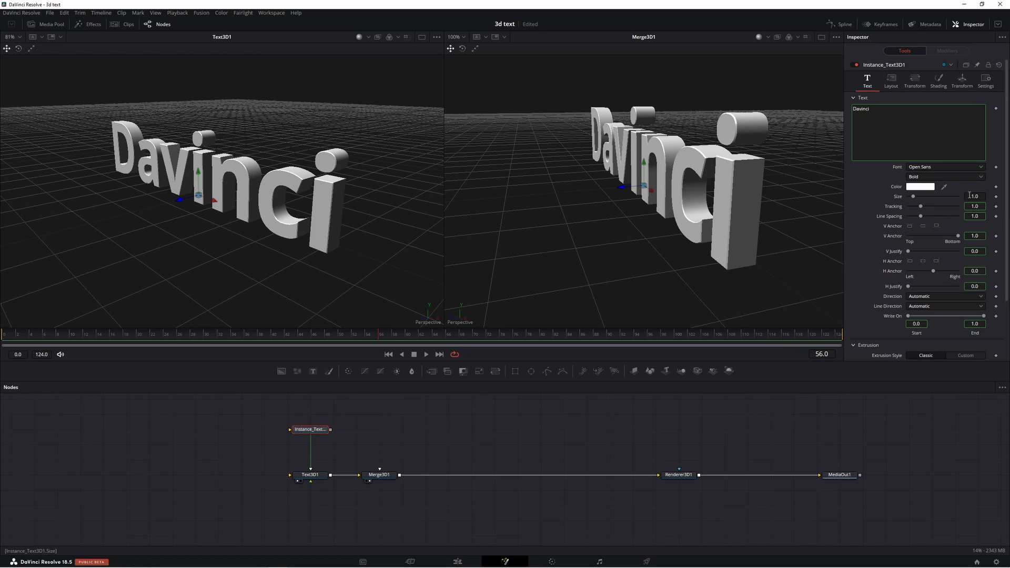
Step: Connect the instanced text to Merge3D1, trying its size at 1.09 and resetting it to 1.0
{"action": "left_click_drag", "start_coordinate": [970, 196], "coordinate": [974, 196]}
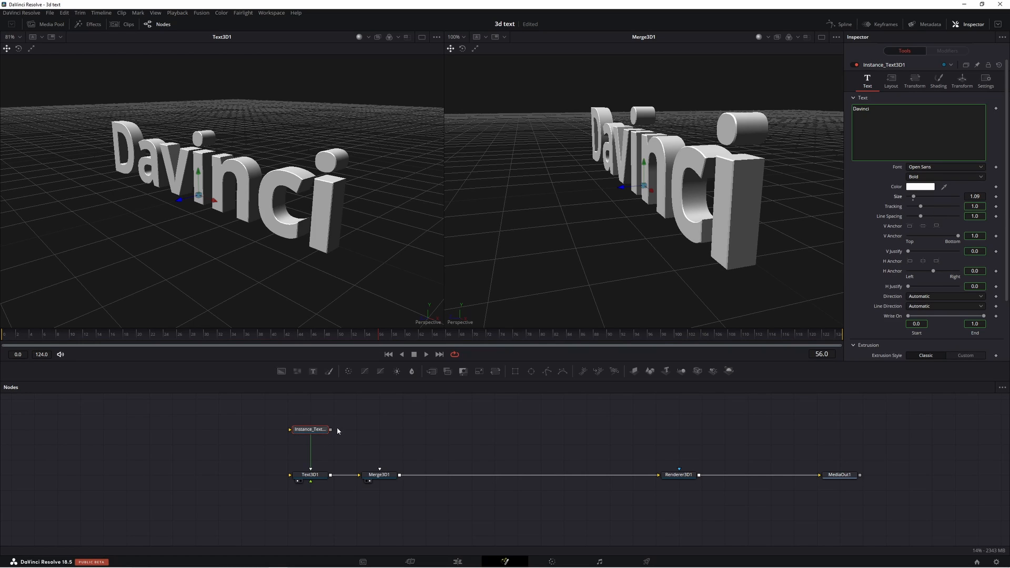
{"action": "left_click_drag", "start_coordinate": [331, 430], "coordinate": [380, 470]}
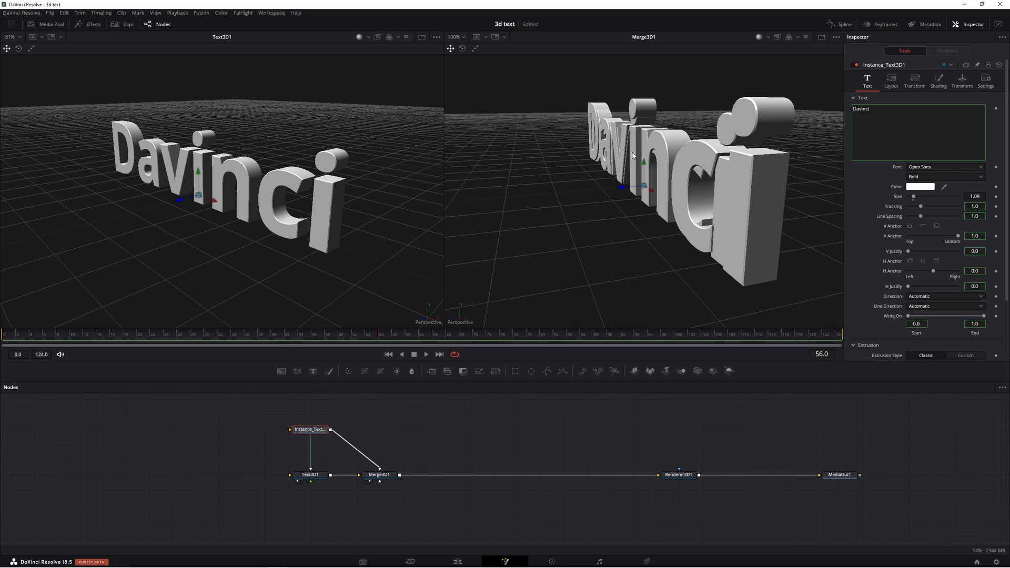
{"action": "left_click_drag", "start_coordinate": [978, 196], "coordinate": [971, 196]}
{"action": "double_click", "coordinate": [898, 196]}
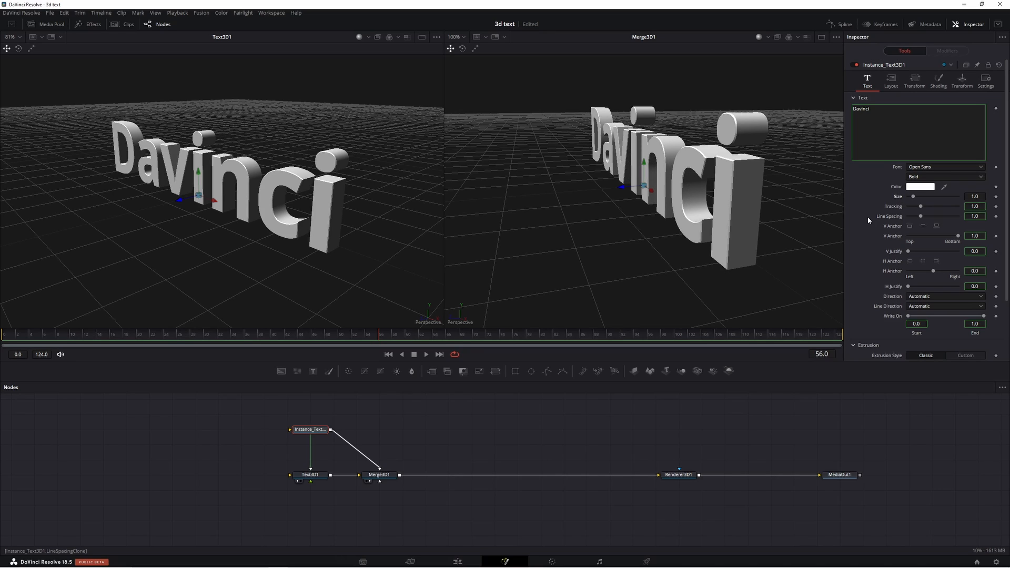
Step: Deinstance the translation group of the instanced text and set its Z translation to 0.1
{"action": "left_click", "coordinate": [962, 82]}
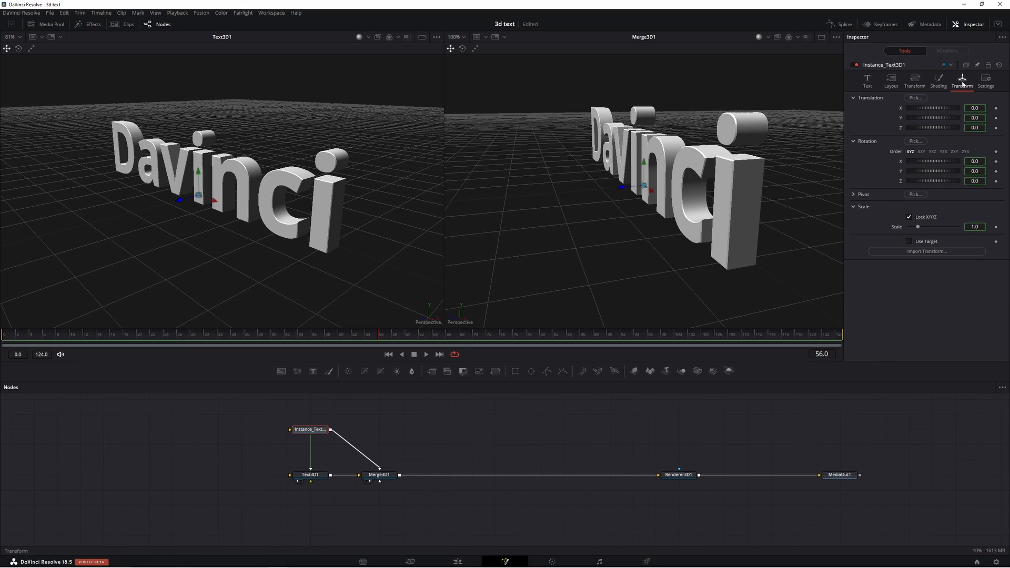
{"action": "right_click", "coordinate": [870, 113]}
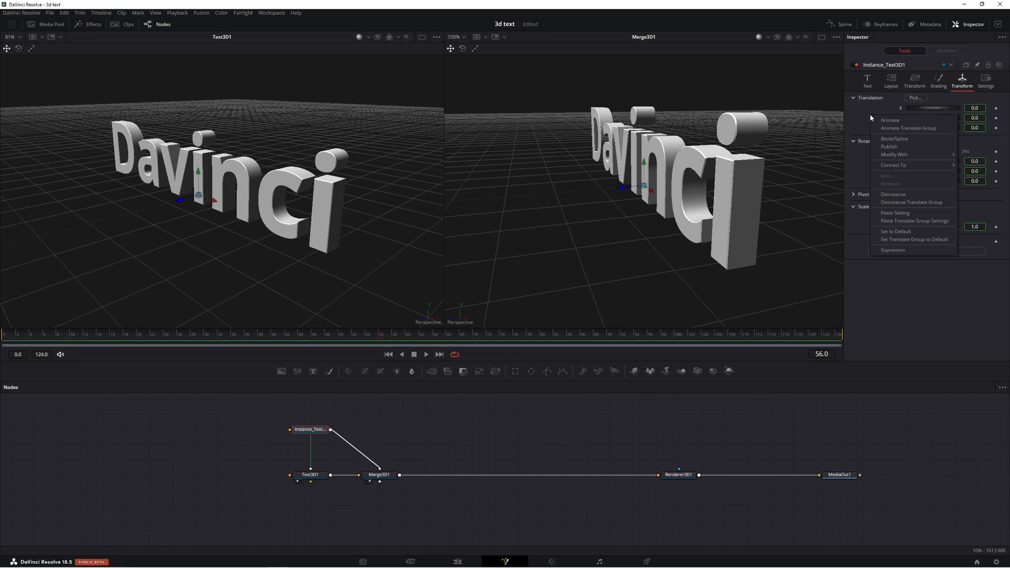
{"action": "left_click", "coordinate": [928, 204]}
{"action": "mouse_move", "coordinate": [973, 128]}
{"action": "left_mouse_down"}
{"action": "mouse_move", "coordinate": [982, 128]}
{"action": "mouse_move", "coordinate": [973, 128]}
{"action": "left_mouse_up"}
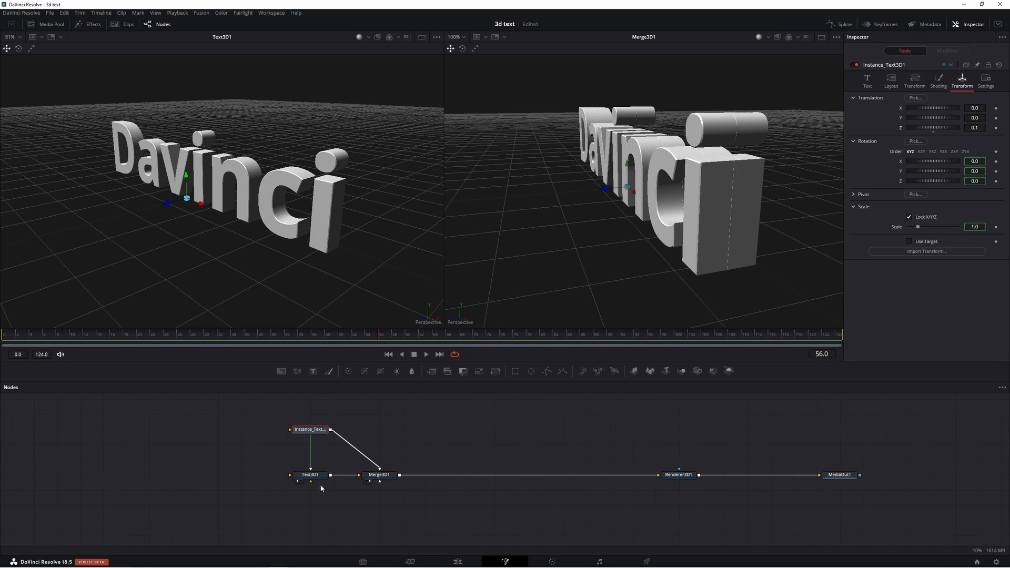
Step: Set the material color of the original Text3D1 node to a dark brown
{"action": "left_click", "coordinate": [319, 475]}
{"action": "left_click", "coordinate": [938, 80]}
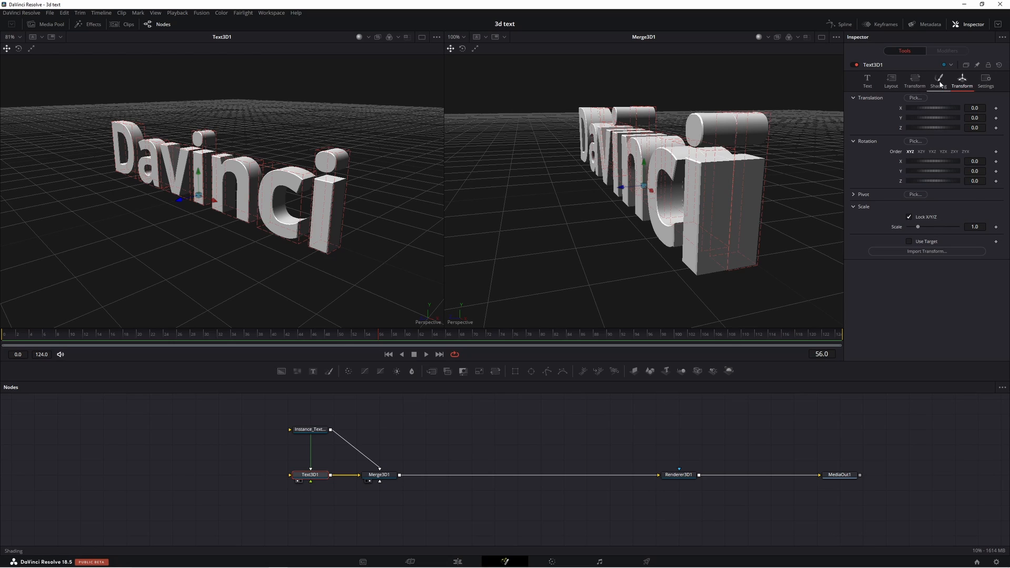
{"action": "left_click_drag", "start_coordinate": [940, 176], "coordinate": [944, 167]}
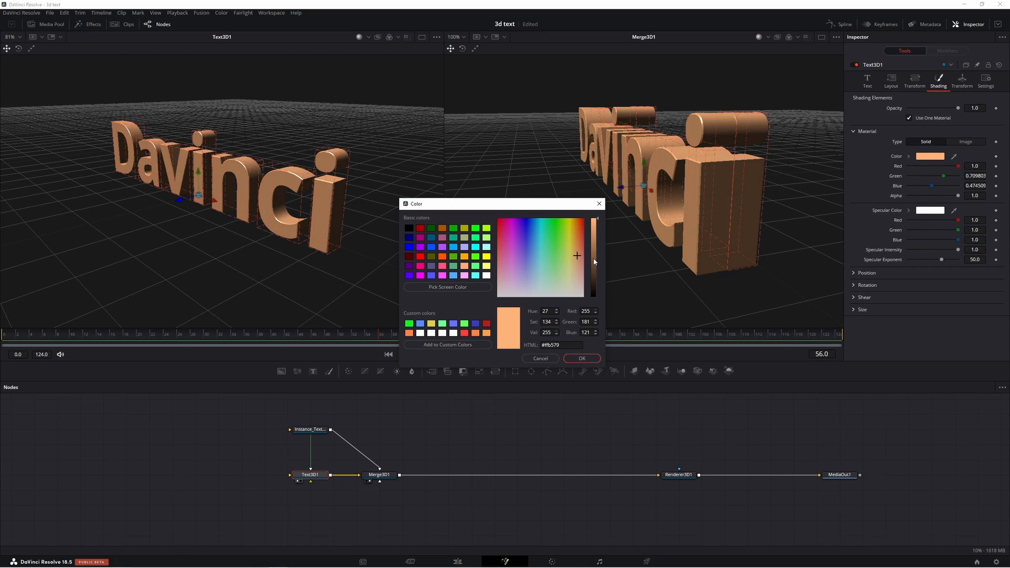
{"action": "left_click_drag", "start_coordinate": [594, 262], "coordinate": [595, 275]}
{"action": "left_click", "coordinate": [582, 358]}
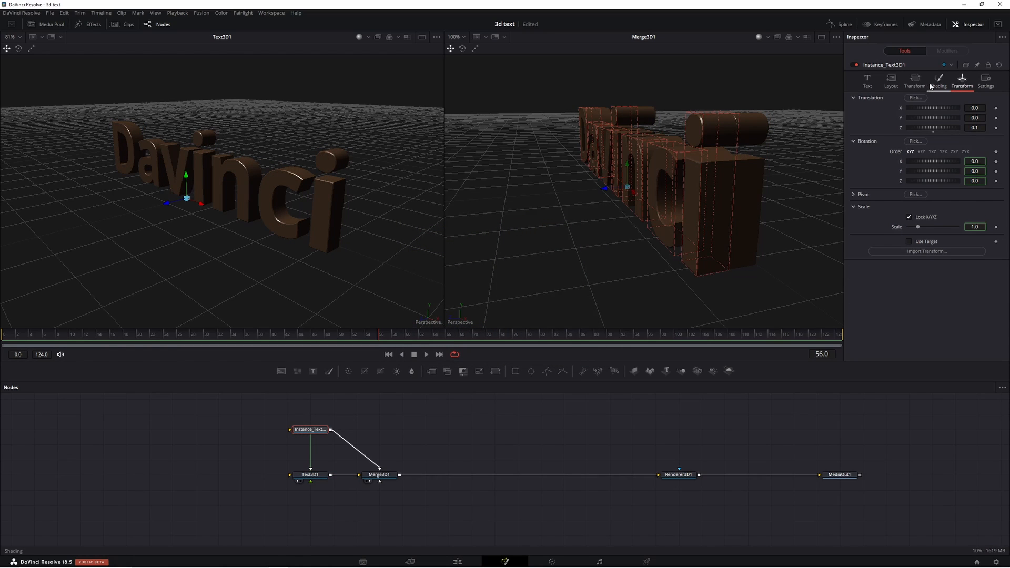
Step: Deinstance the material color group of the instanced text and make it white with red, green and blue at 1.0
{"action": "left_click", "coordinate": [931, 85]}
{"action": "right_click", "coordinate": [897, 167]}
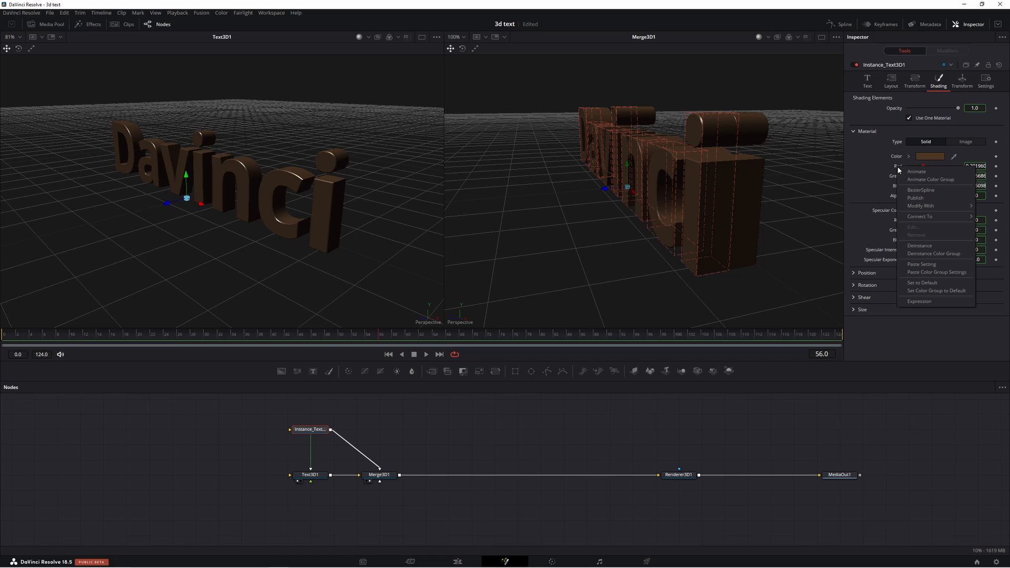
{"action": "left_click", "coordinate": [949, 255]}
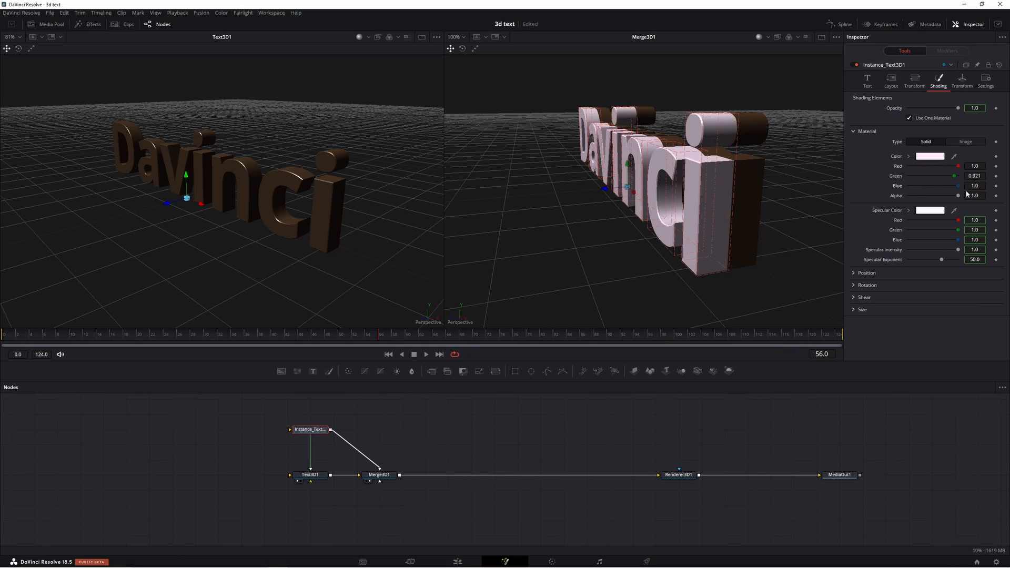
{"action": "left_click_drag", "start_coordinate": [954, 176], "coordinate": [963, 177]}
{"action": "left_click_drag", "start_coordinate": [779, 211], "coordinate": [684, 222]}
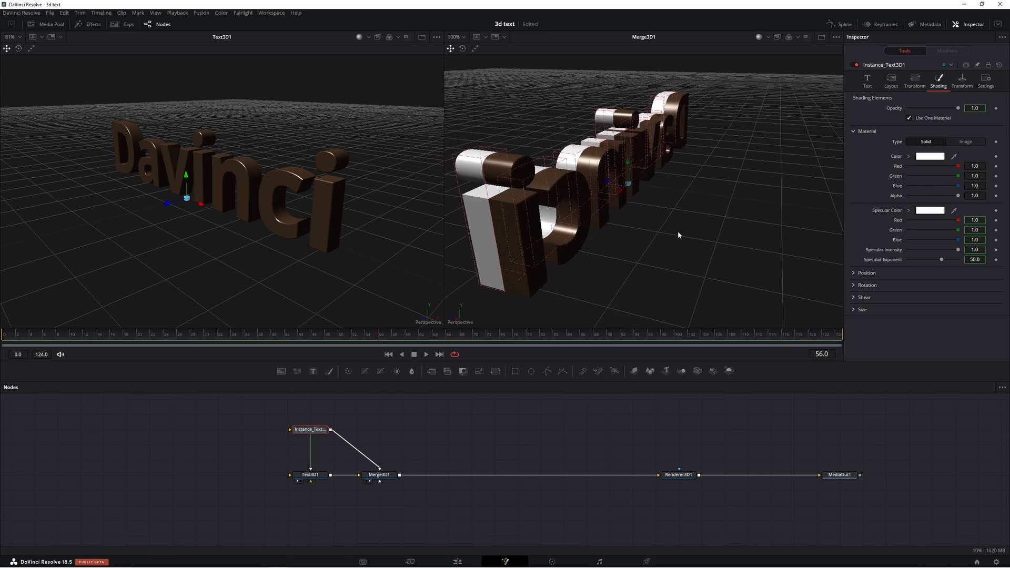
Step: Reset the original text's material color to white and delete the instanced text node
{"action": "left_click", "coordinate": [315, 475]}
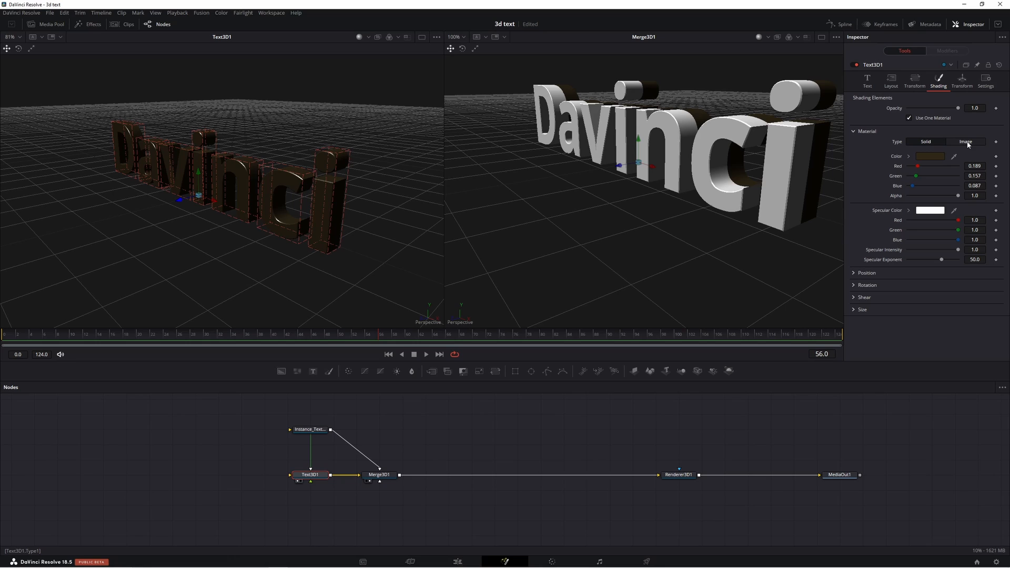
{"action": "mouse_move", "coordinate": [958, 198]}
{"action": "left_mouse_down"}
{"action": "mouse_move", "coordinate": [935, 198]}
{"action": "mouse_move", "coordinate": [957, 198]}
{"action": "left_mouse_up"}
{"action": "left_click", "coordinate": [311, 429]}
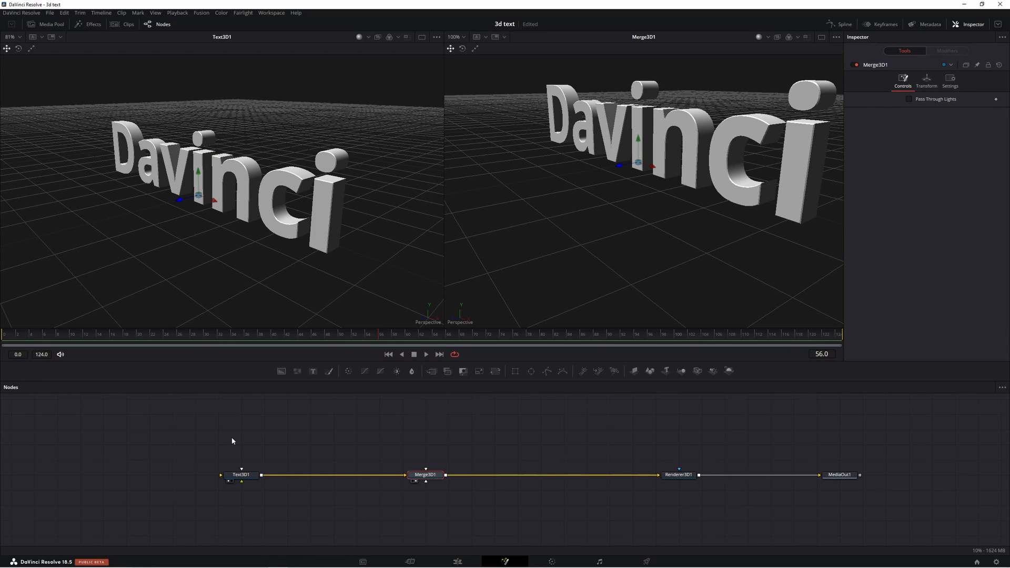
Step: Change the extrusion style of the Text3D1 node to Custom
{"action": "left_click", "coordinate": [244, 475]}
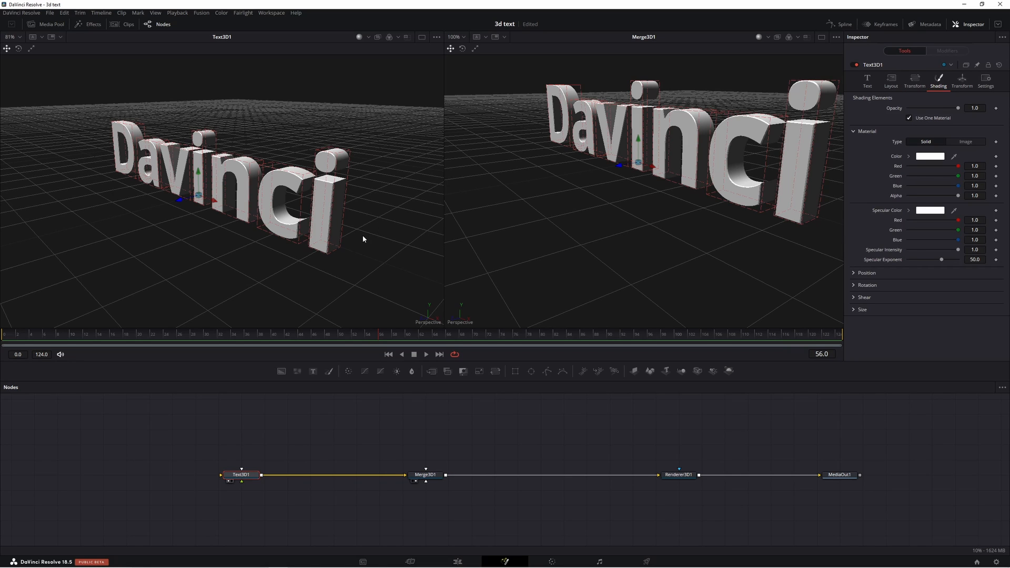
{"action": "left_click_drag", "start_coordinate": [362, 239], "coordinate": [227, 242]}
{"action": "scroll", "coordinate": [232, 240], "scroll_direction": "up", "scroll_amount": 4}
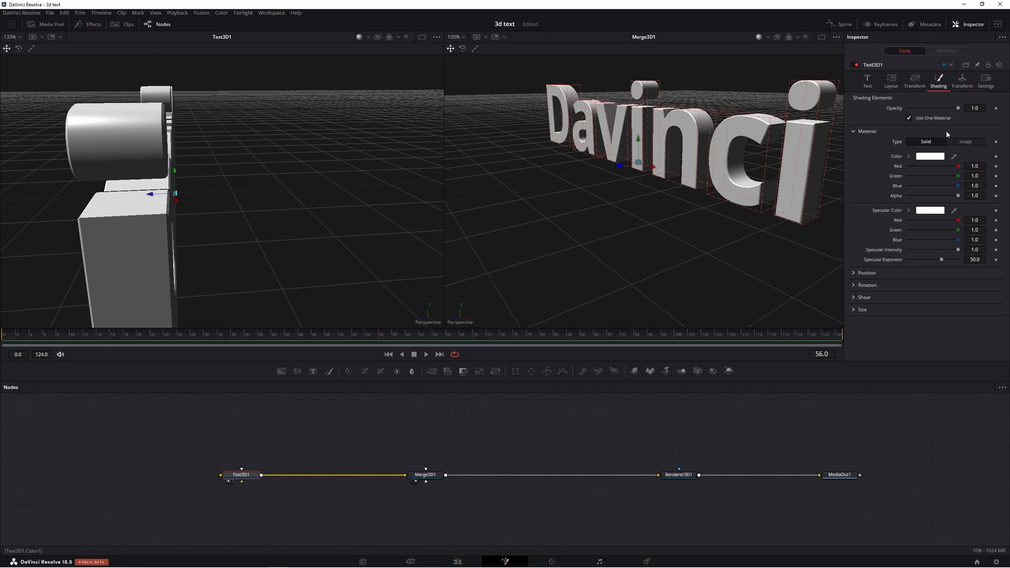
{"action": "left_click", "coordinate": [874, 81]}
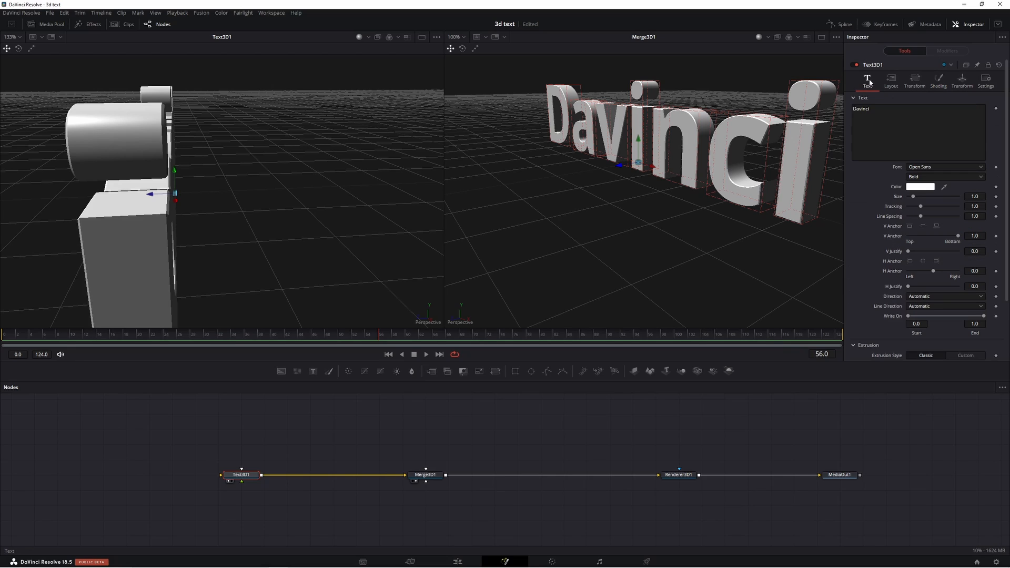
{"action": "scroll", "coordinate": [872, 242], "scroll_direction": "down", "scroll_amount": 5}
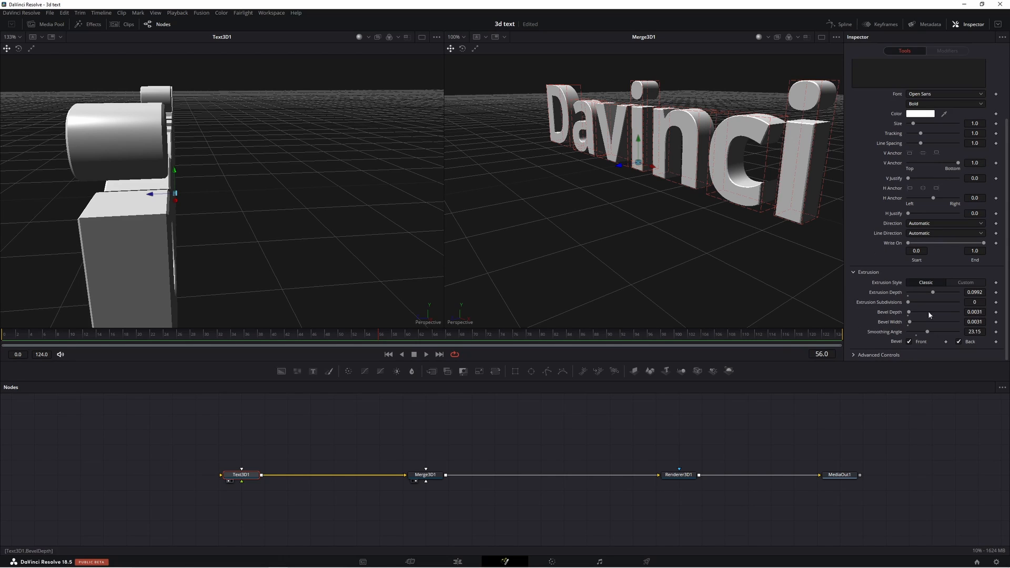
{"action": "left_click", "coordinate": [963, 284]}
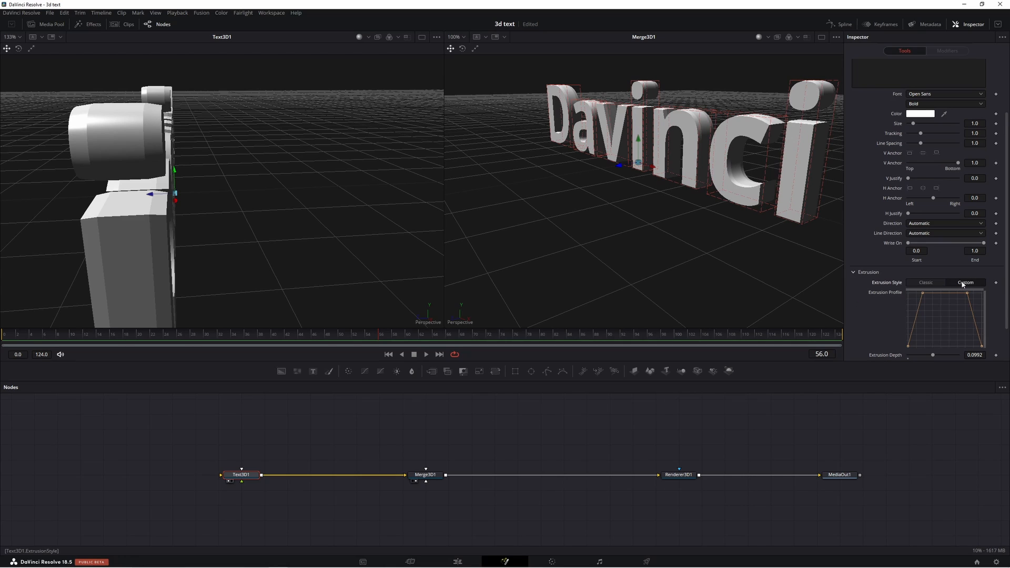
Step: Show Merge3D1 in a single viewer and move the two upper points of the extrusion profile outward toward its ends
{"action": "left_click", "coordinate": [922, 292]}
{"action": "left_click", "coordinate": [820, 38]}
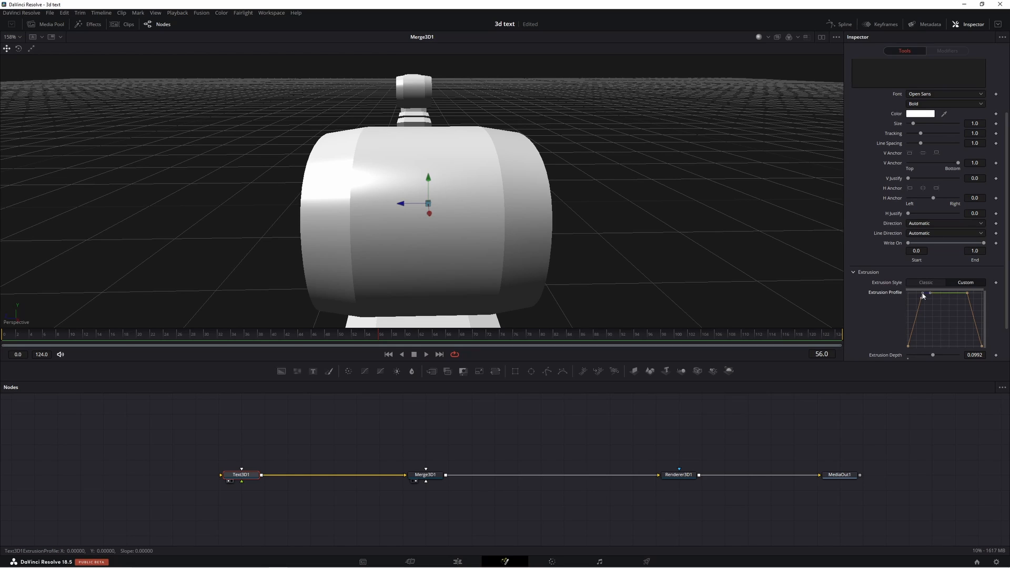
{"action": "left_click_drag", "start_coordinate": [922, 295], "coordinate": [911, 296]}
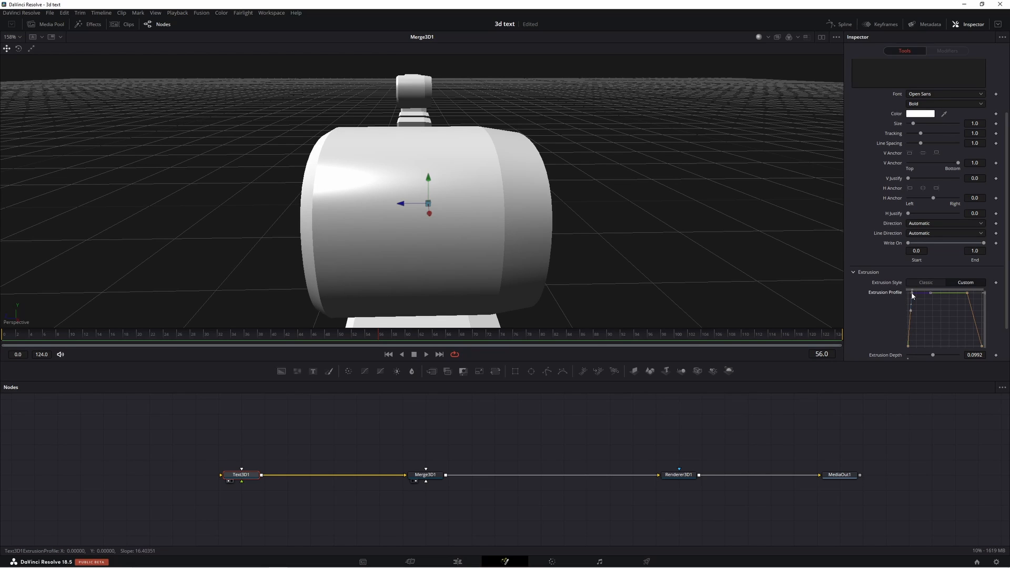
{"action": "left_click", "coordinate": [966, 294]}
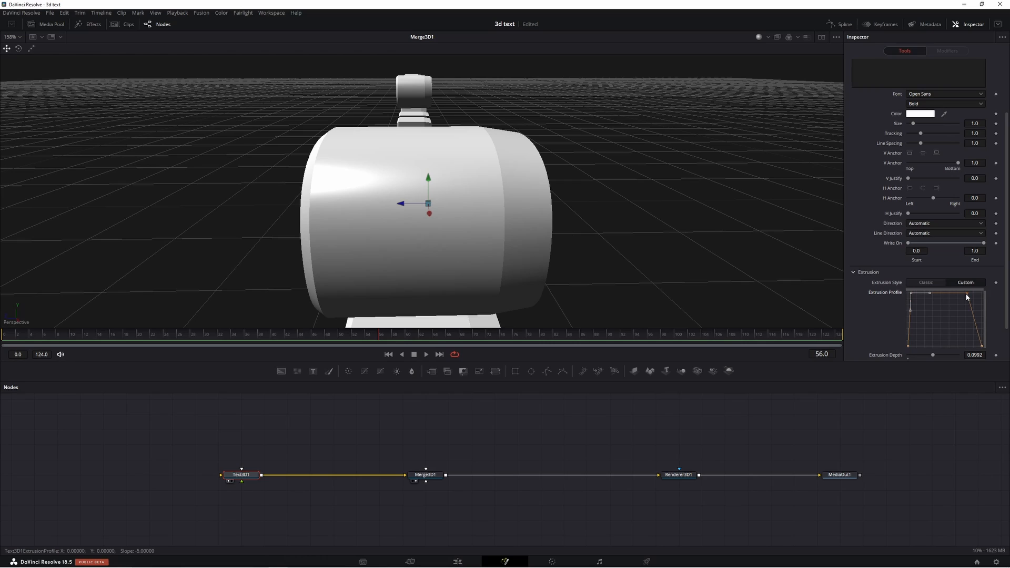
{"action": "left_click_drag", "start_coordinate": [966, 297], "coordinate": [979, 296]}
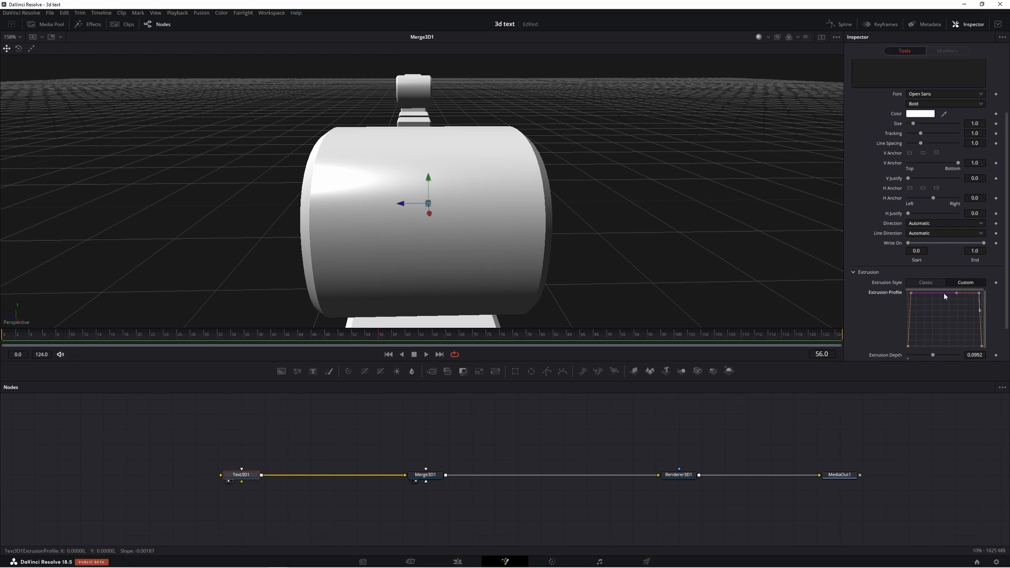
Step: Add a point midway along the extrusion profile, pull it down to the baseline and smooth the curve
{"action": "left_click_drag", "start_coordinate": [945, 296], "coordinate": [947, 348]}
{"action": "key", "text": "shift+s"}
{"action": "left_click_drag", "start_coordinate": [510, 245], "coordinate": [647, 233]}
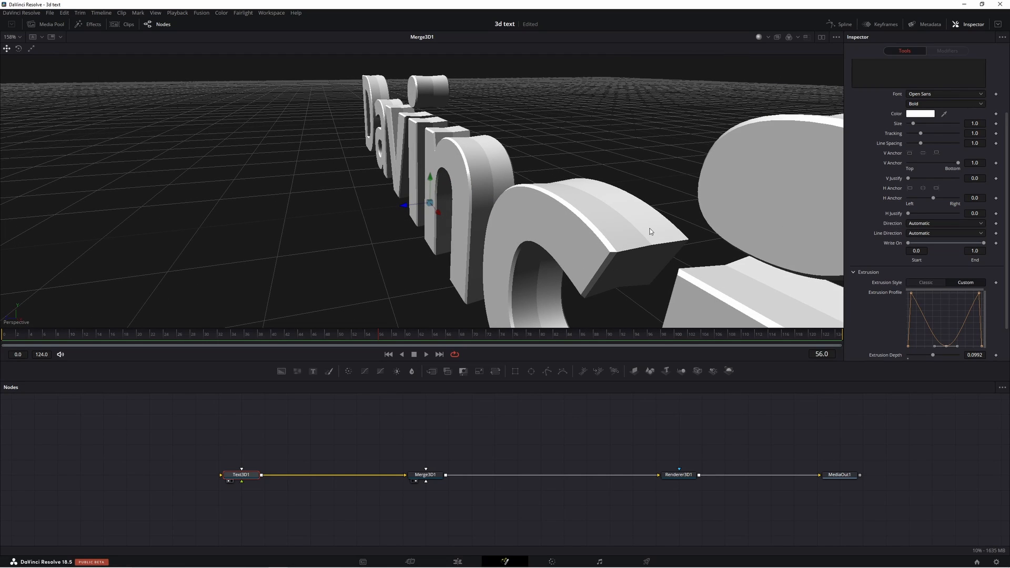
Step: Raise the extrusion's smoothing angle to about 51.97
{"action": "scroll", "coordinate": [865, 312], "scroll_direction": "down", "scroll_amount": 2}
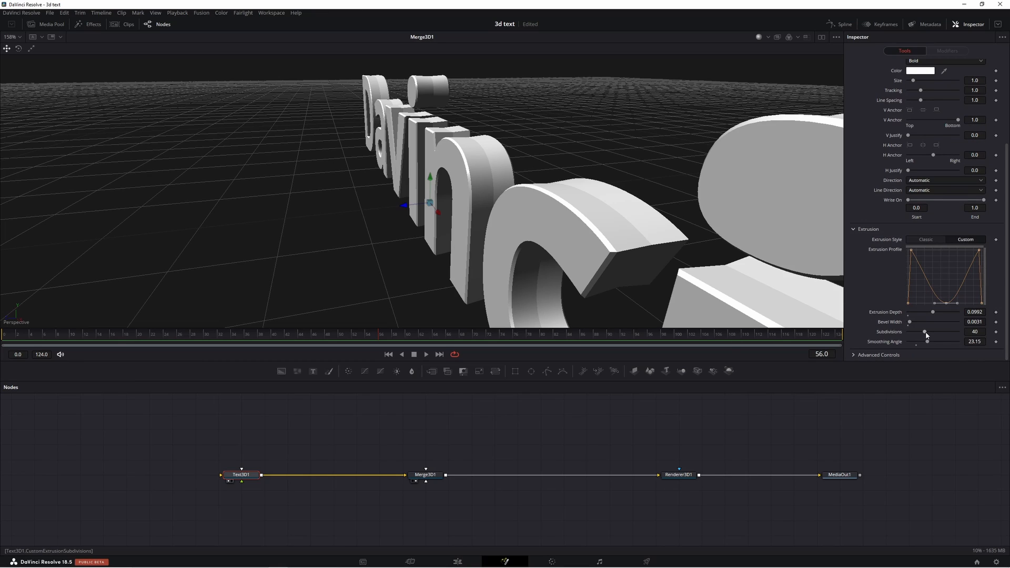
{"action": "left_click_drag", "start_coordinate": [927, 342], "coordinate": [936, 344]}
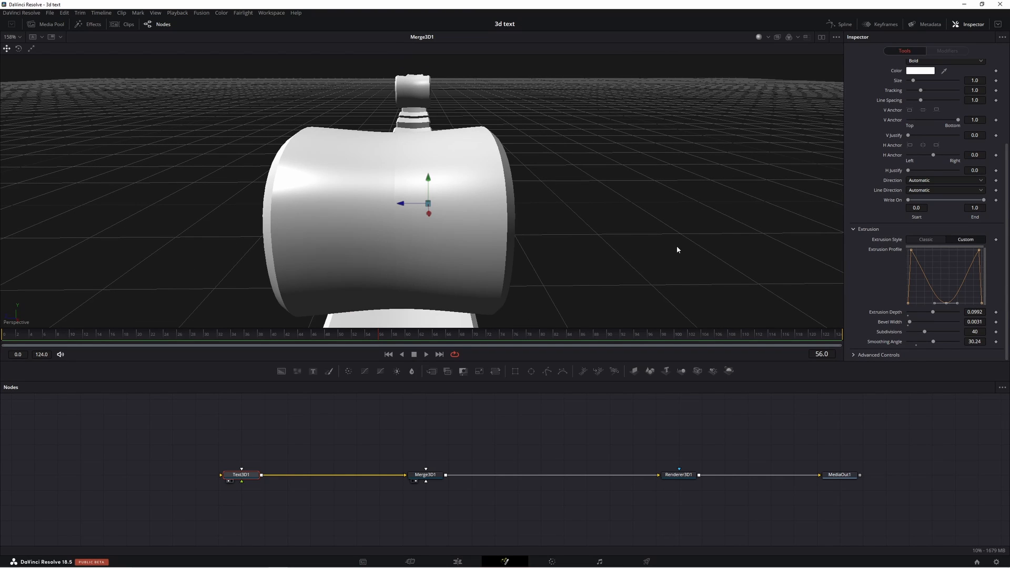
{"action": "left_click_drag", "start_coordinate": [933, 342], "coordinate": [934, 343]}
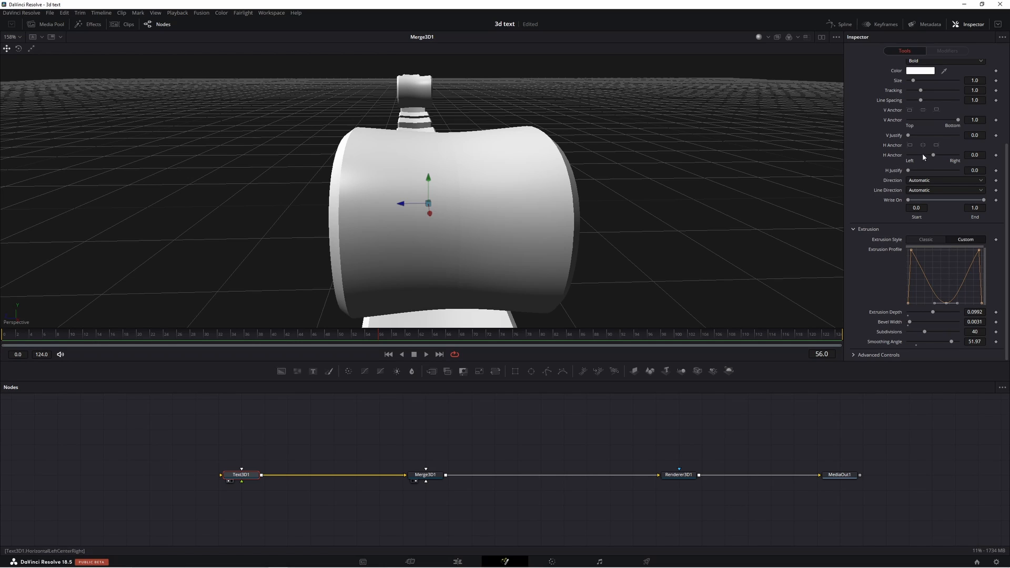
Step: Display the extrusion profile fitted in the Spline editor and add a point on the baseline at about 0.184
{"action": "left_click", "coordinate": [841, 24]}
{"action": "left_click", "coordinate": [525, 418]}
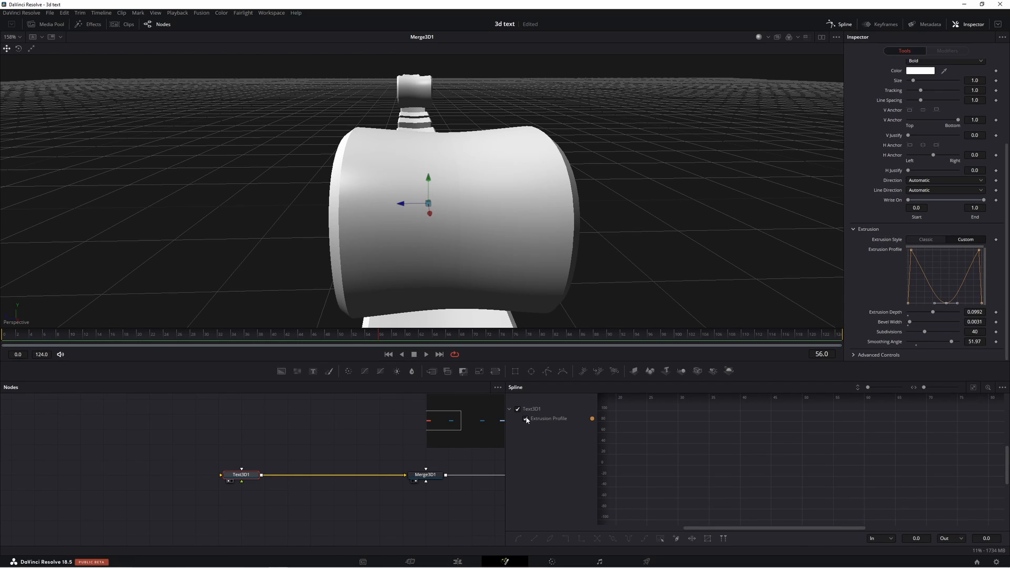
{"action": "left_click", "coordinate": [974, 388]}
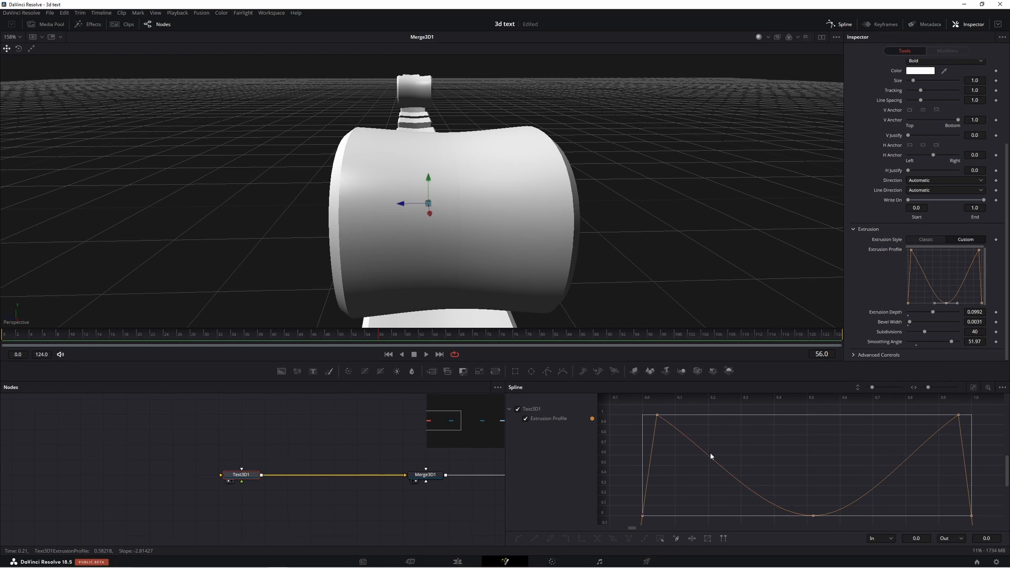
{"action": "left_click_drag", "start_coordinate": [707, 454], "coordinate": [700, 518]}
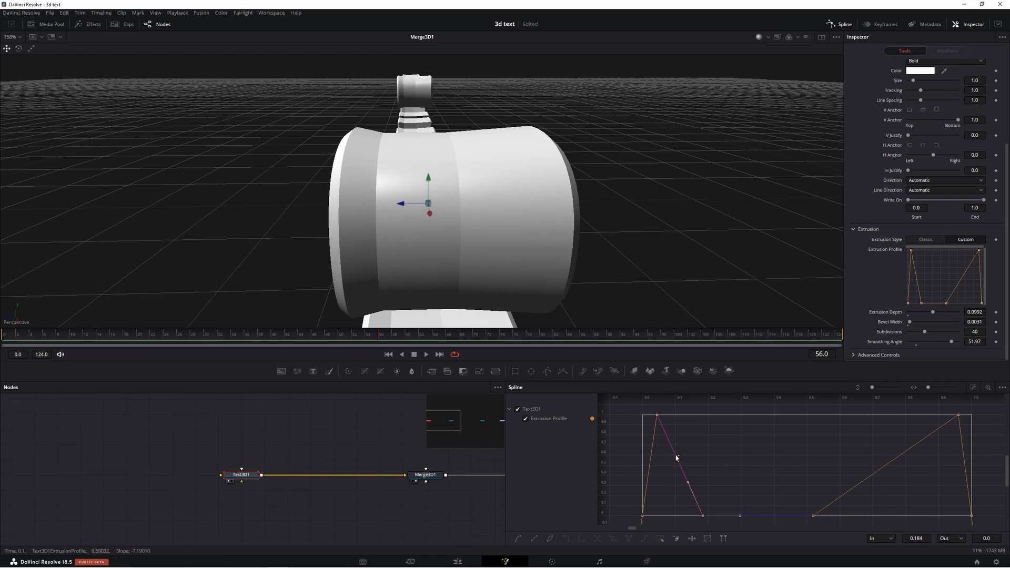
Step: Add extrusion profile points at about 0.129 with height 1, 0.825 on the baseline and 0.876 with height about 0.992, and close the Spline editor
{"action": "left_click_drag", "start_coordinate": [675, 459], "coordinate": [684, 417]}
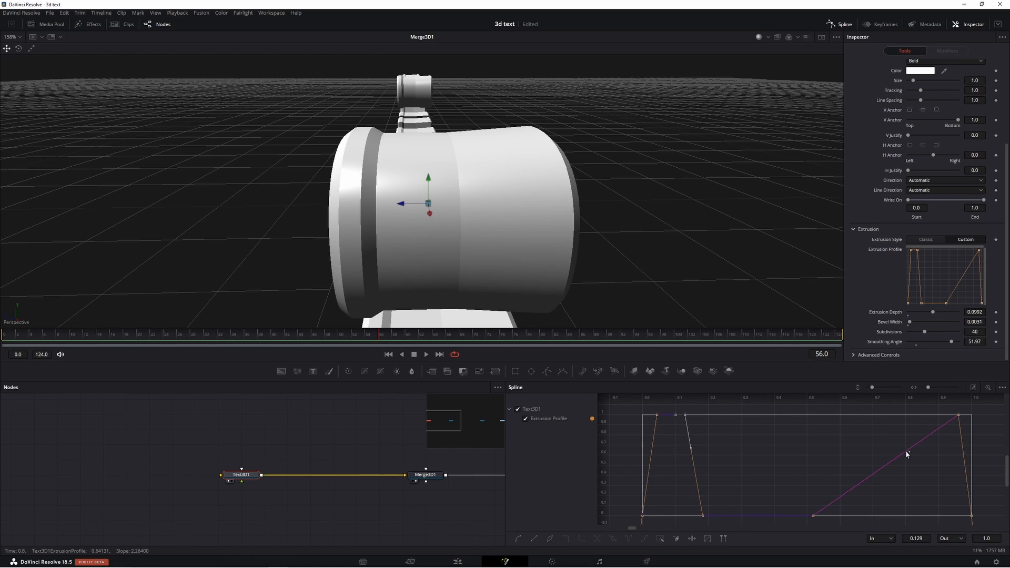
{"action": "left_click_drag", "start_coordinate": [906, 454], "coordinate": [914, 515]}
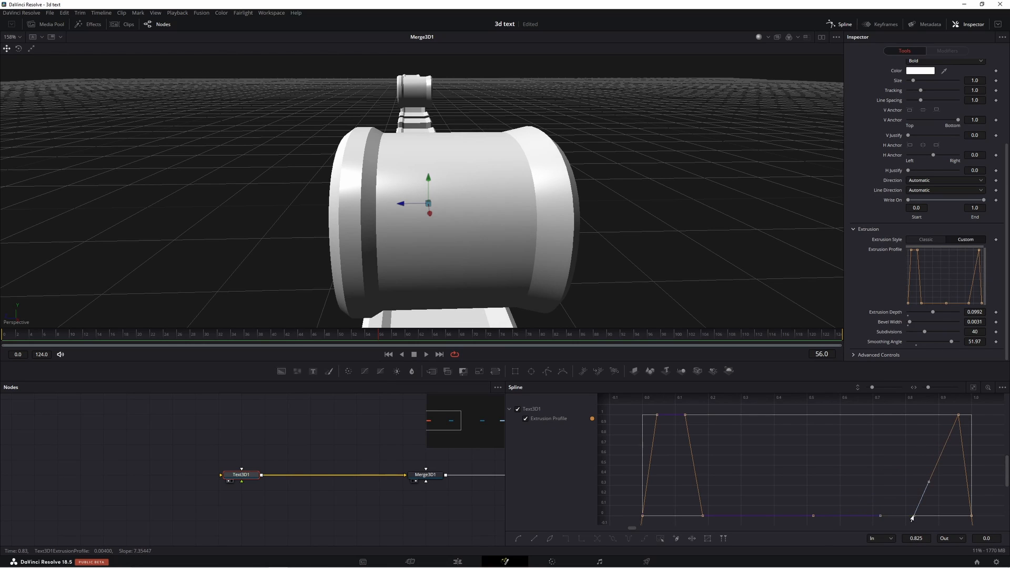
{"action": "left_click_drag", "start_coordinate": [945, 448], "coordinate": [930, 418]}
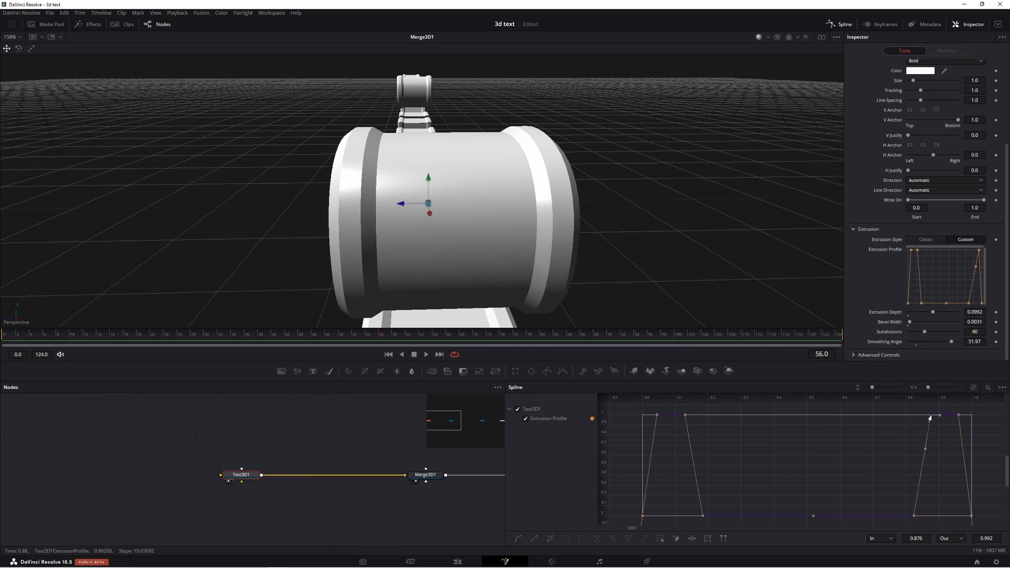
{"action": "left_click_drag", "start_coordinate": [450, 254], "coordinate": [495, 260]}
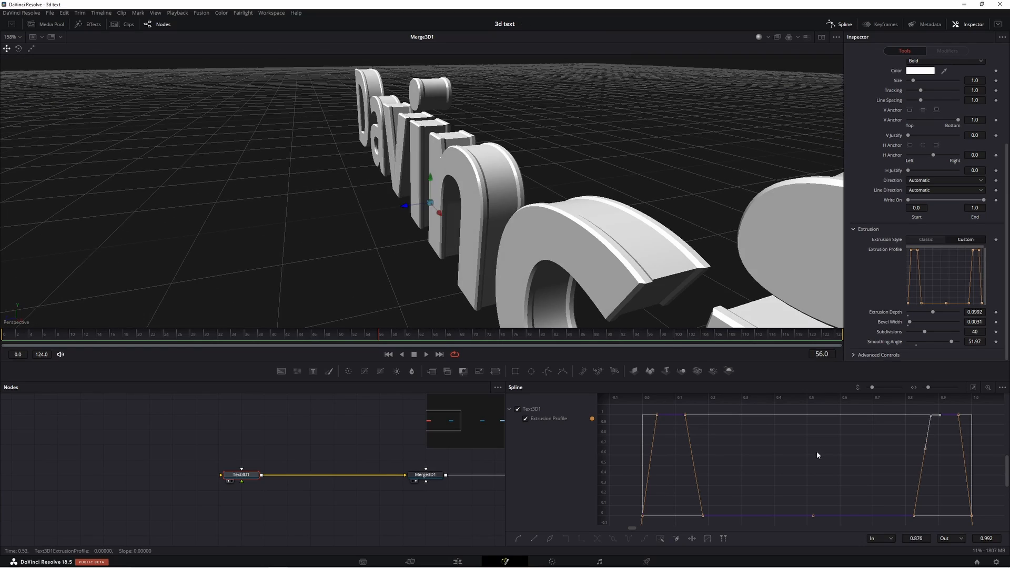
{"action": "left_click", "coordinate": [847, 24]}
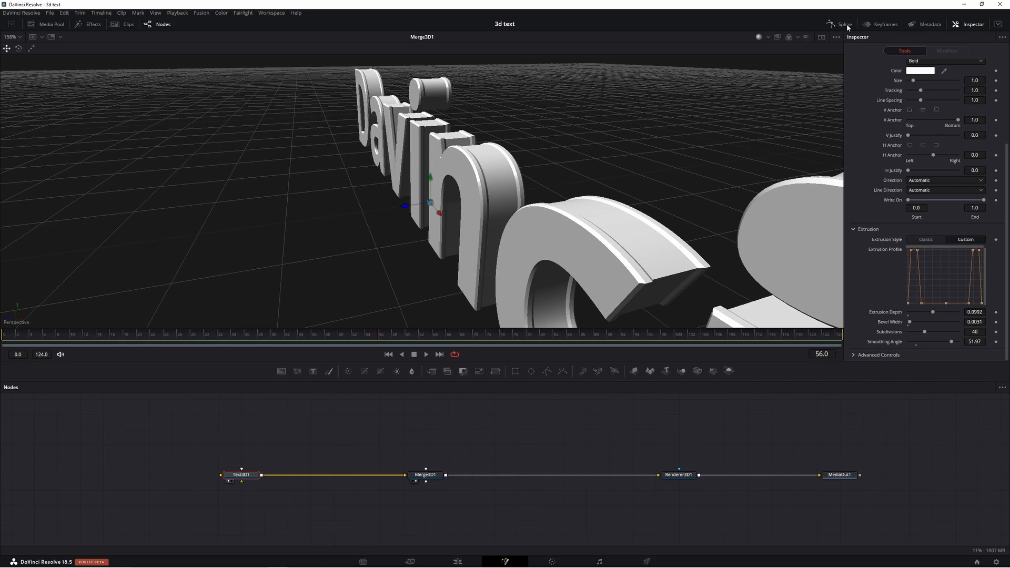
Step: Copy the Text3D1 node, paste the duplicate above it and connect its output to Merge3D1
{"action": "right_click", "coordinate": [244, 475]}
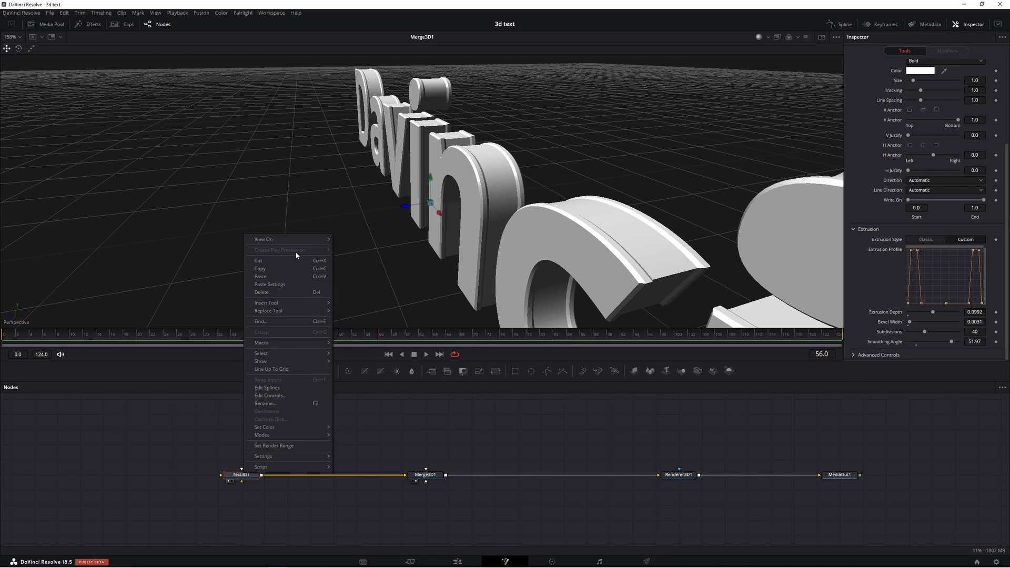
{"action": "left_click", "coordinate": [295, 268]}
{"action": "left_click", "coordinate": [239, 430]}
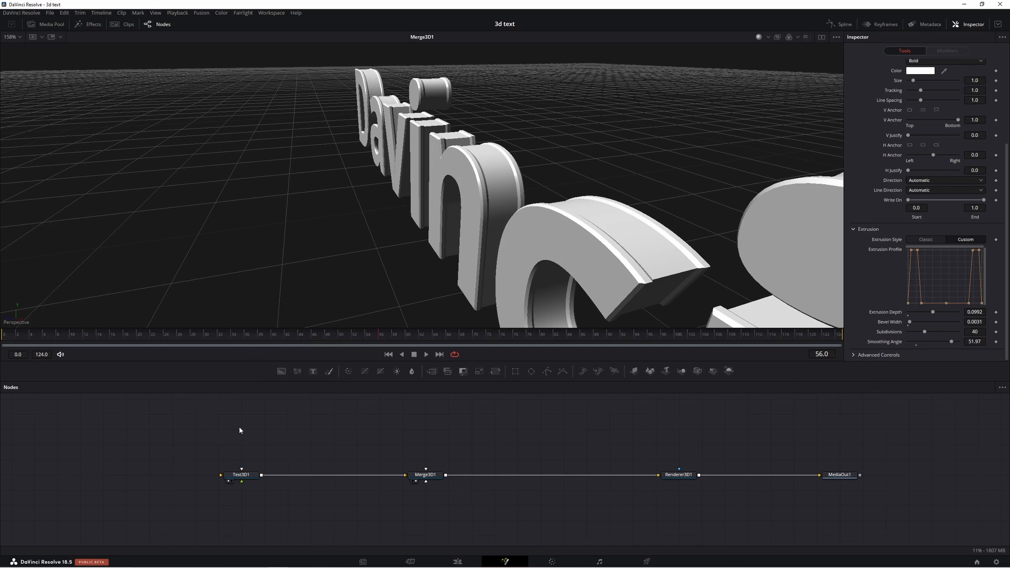
{"action": "right_click", "coordinate": [240, 429]}
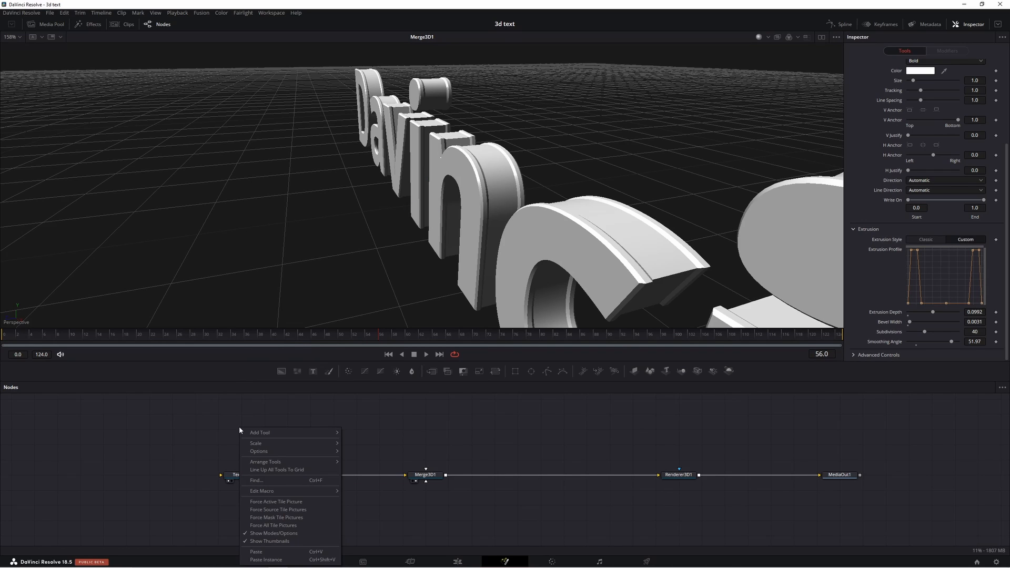
{"action": "left_click", "coordinate": [264, 553]}
{"action": "left_click_drag", "start_coordinate": [261, 429], "coordinate": [433, 478]}
{"action": "left_click", "coordinate": [397, 464]}
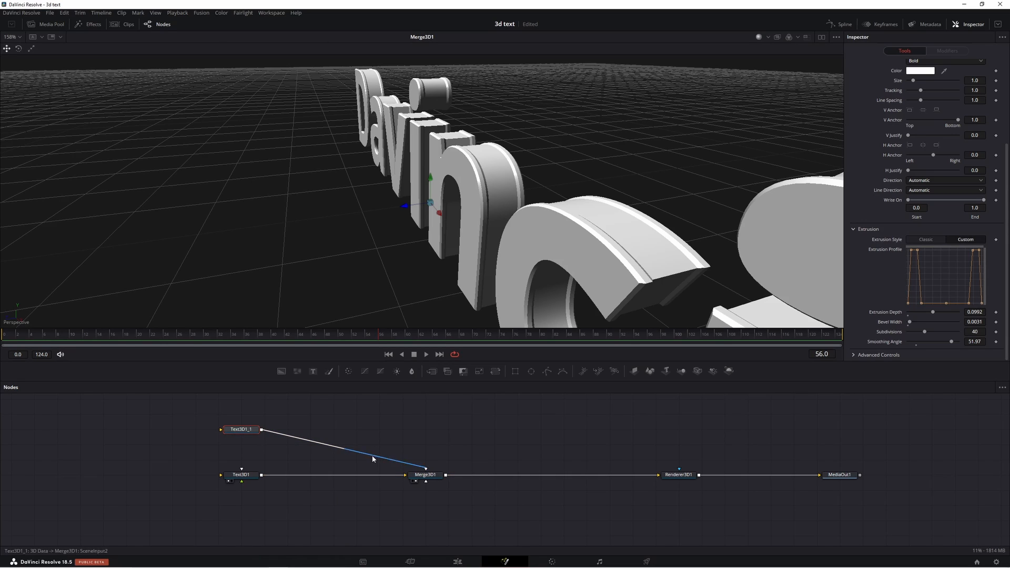
Step: Change Text3D1's text to "Davincis" to compare it with the pasted copy, and restore it to "Davinci"
{"action": "left_click", "coordinate": [250, 477]}
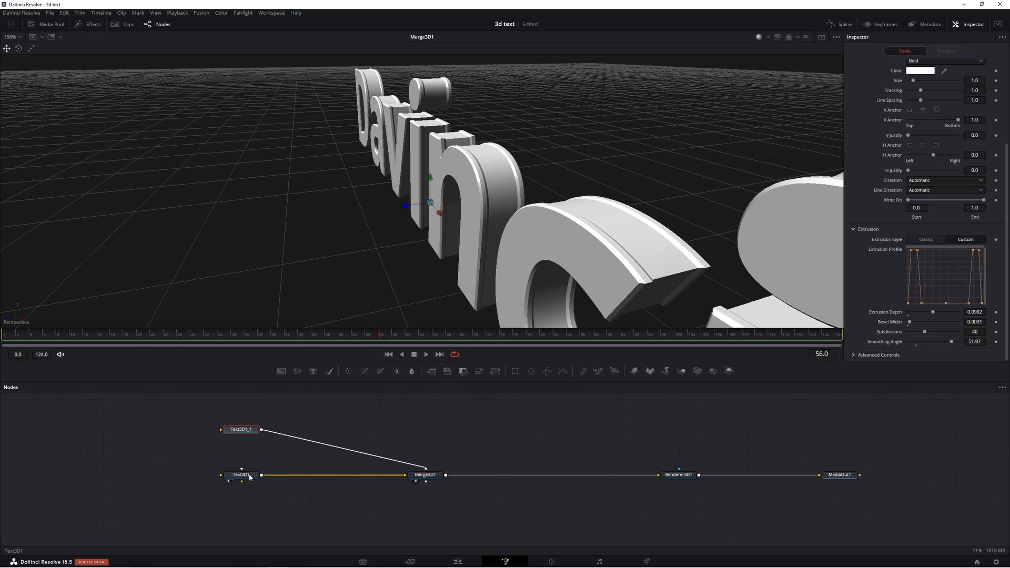
{"action": "left_click", "coordinate": [252, 430]}
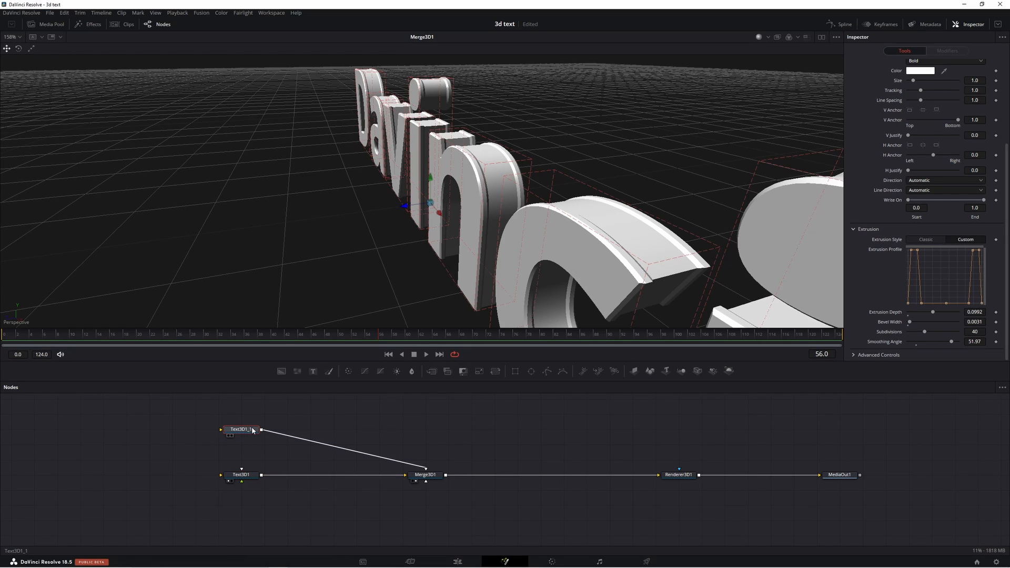
{"action": "left_click", "coordinate": [246, 475]}
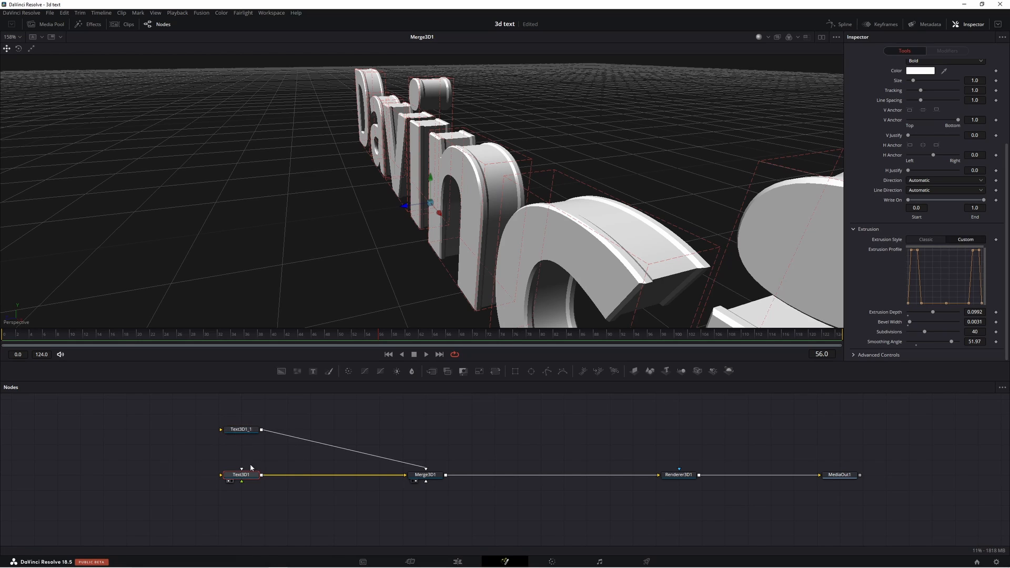
{"action": "left_click_drag", "start_coordinate": [395, 302], "coordinate": [421, 365]}
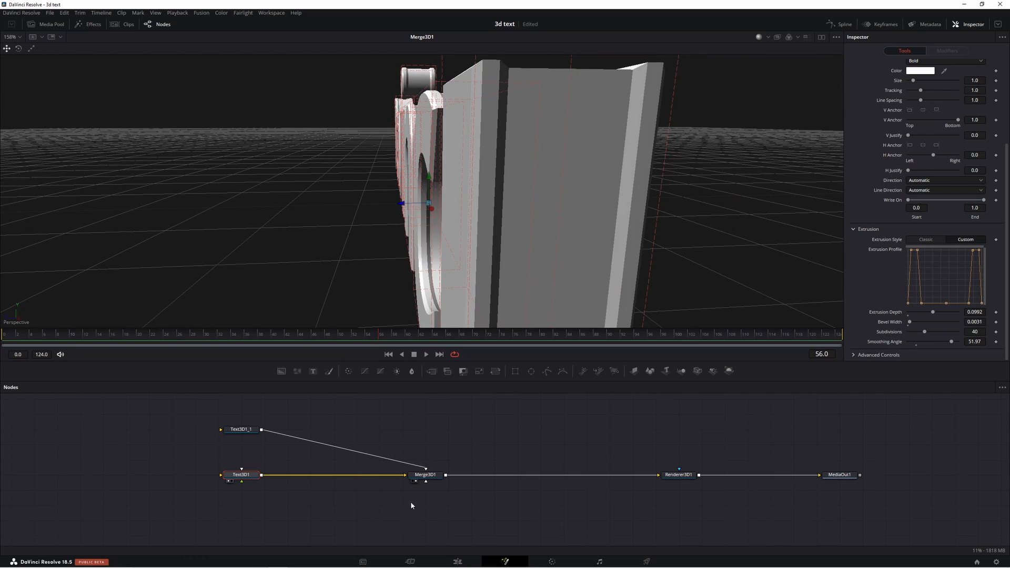
{"action": "left_click_drag", "start_coordinate": [499, 258], "coordinate": [447, 273]}
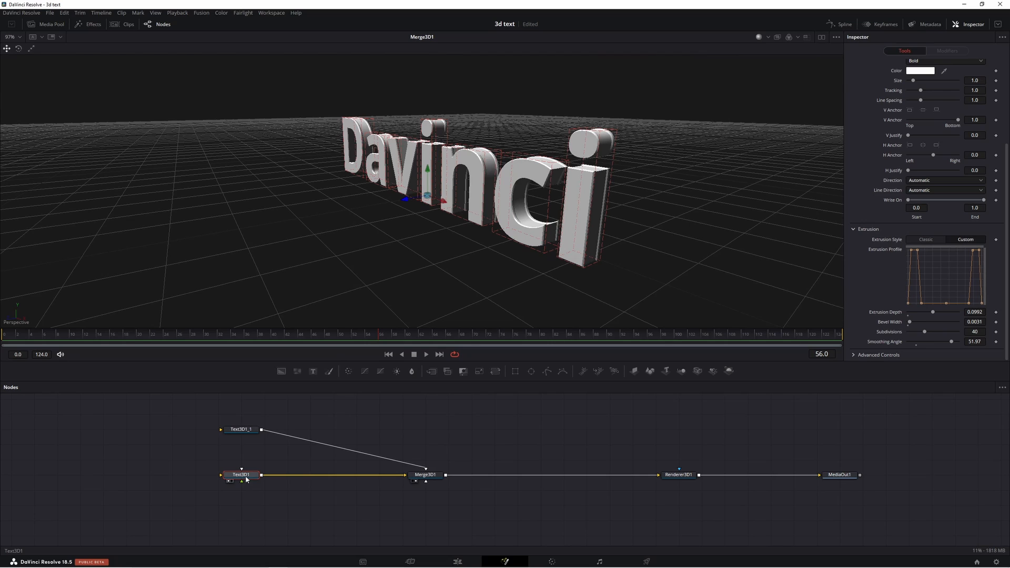
{"action": "scroll", "coordinate": [876, 117], "scroll_direction": "up", "scroll_amount": 3}
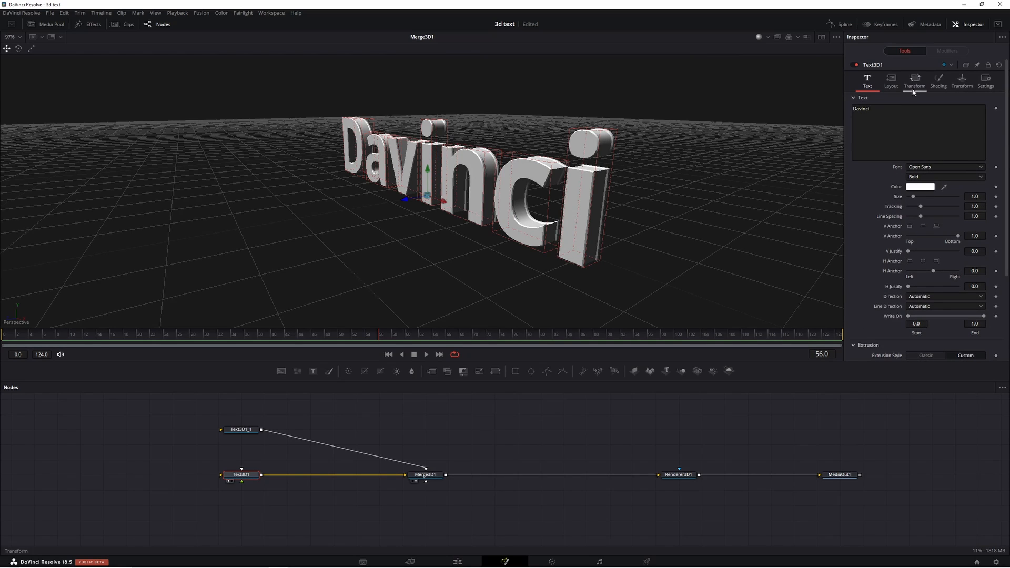
{"action": "left_click", "coordinate": [891, 112]}
{"action": "type", "text": "s"}
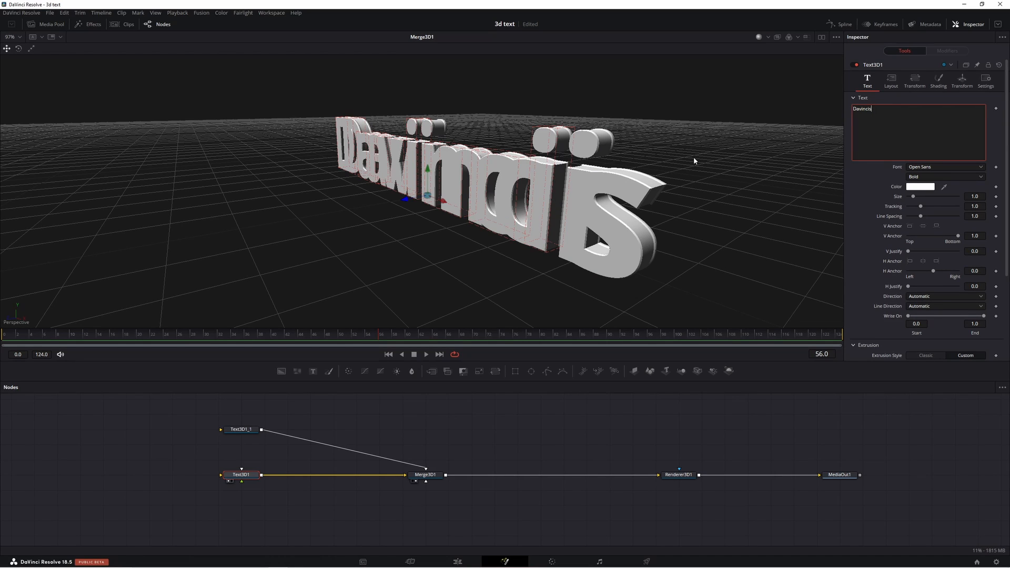
{"action": "key", "text": "BackSpace"}
{"action": "left_click_drag", "start_coordinate": [564, 282], "coordinate": [497, 291]}
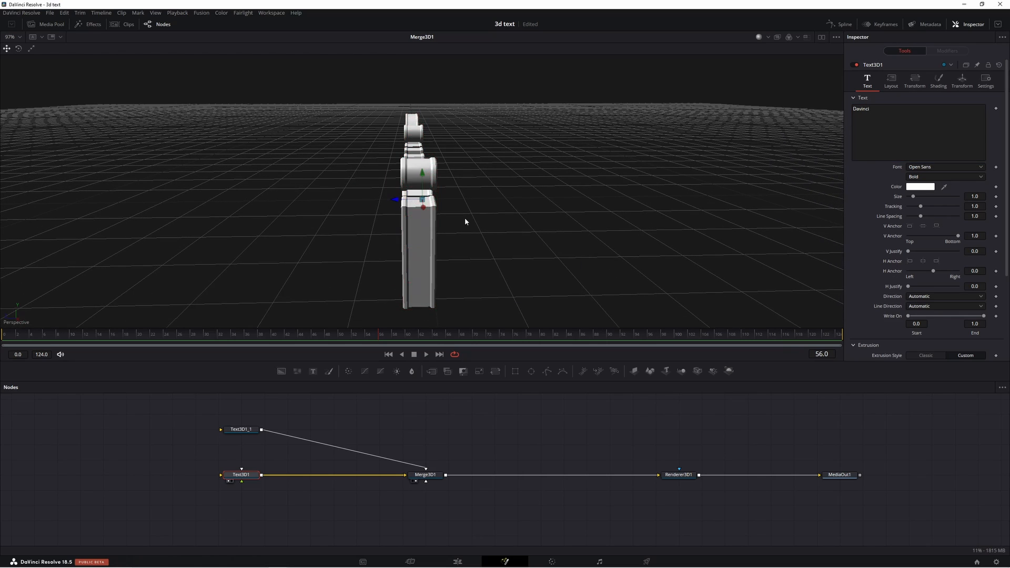
Step: Link the text of Text3D1_1 to the original with the expression Text3D1.StyledText
{"action": "left_click", "coordinate": [245, 431]}
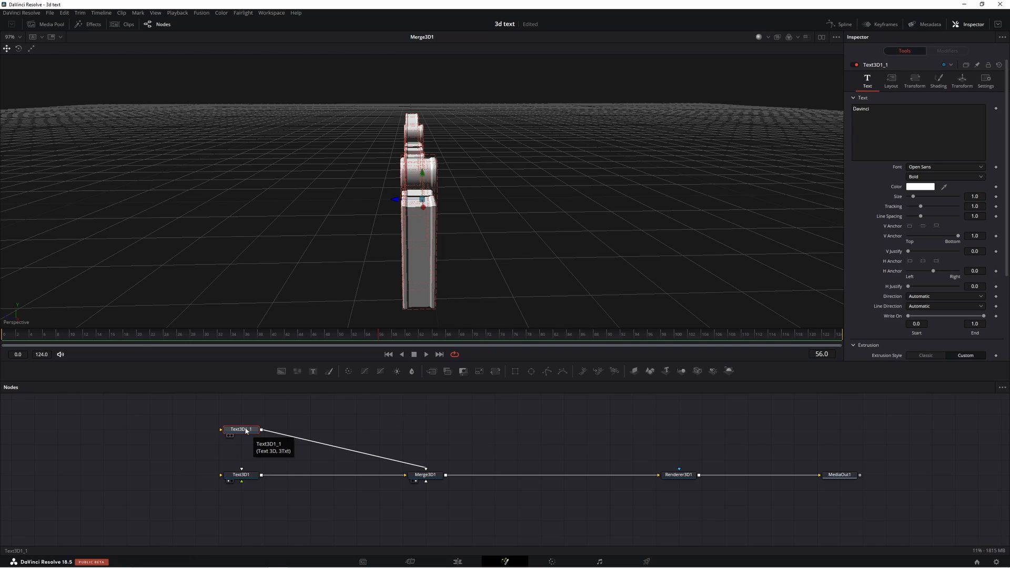
{"action": "left_click_drag", "start_coordinate": [311, 286], "coordinate": [350, 288]}
{"action": "left_click", "coordinate": [238, 475]}
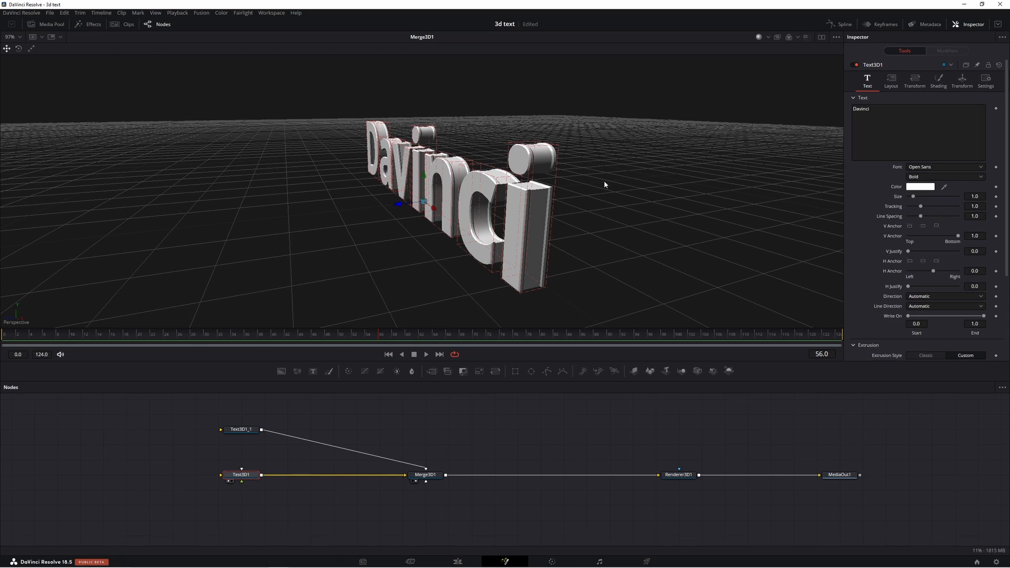
{"action": "left_click", "coordinate": [243, 430]}
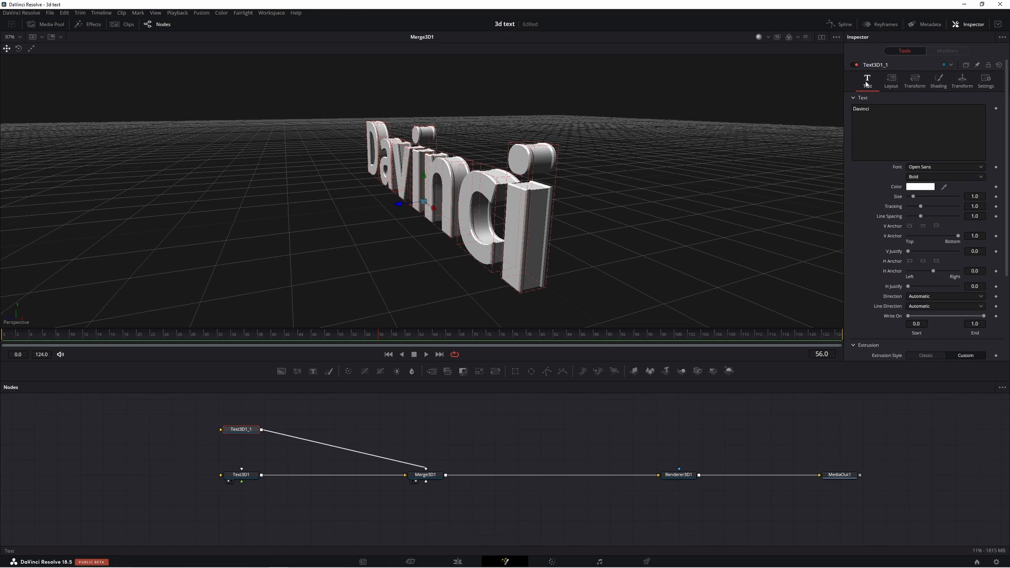
{"action": "right_click", "coordinate": [901, 134]}
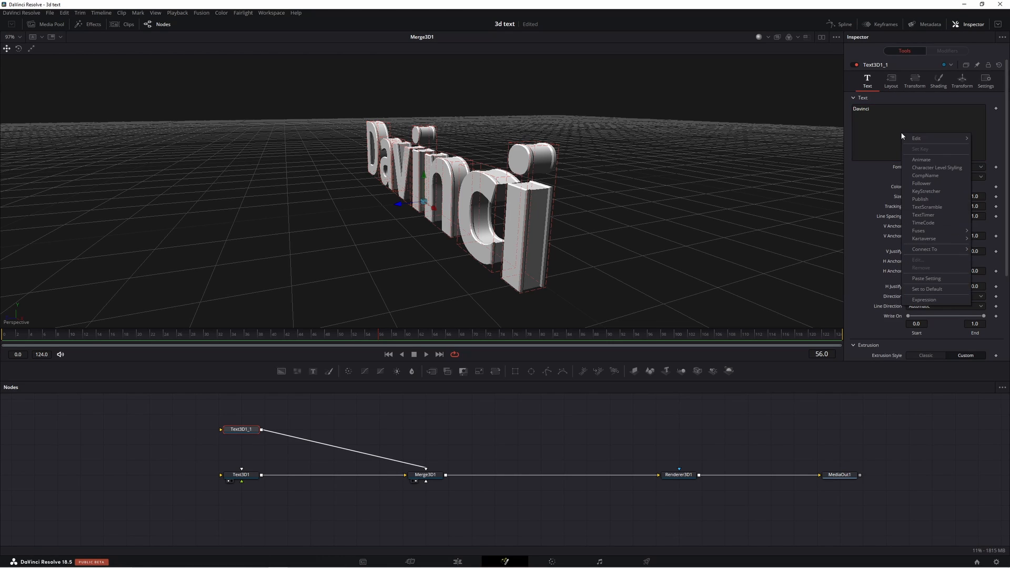
{"action": "left_click", "coordinate": [922, 299]}
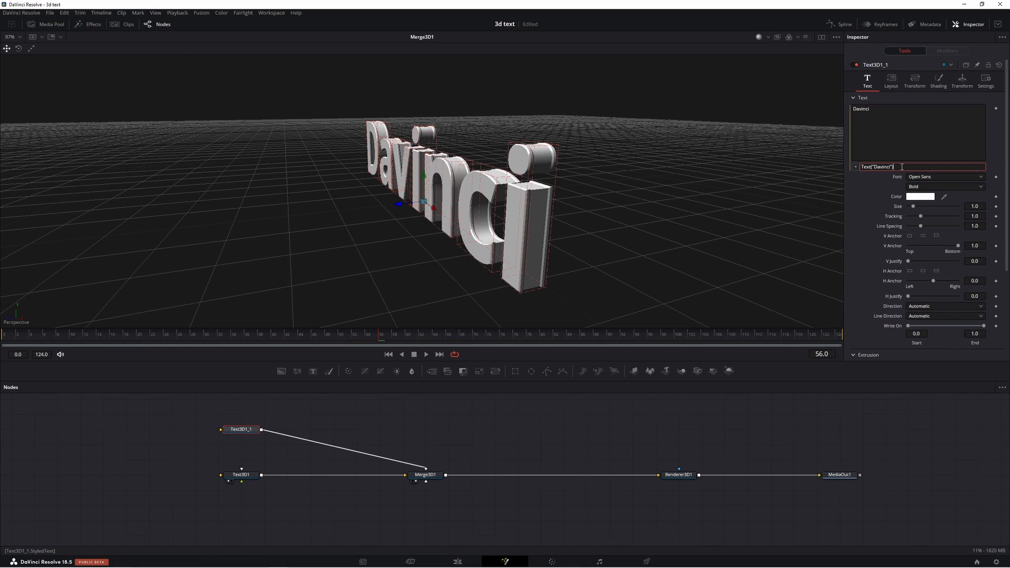
{"action": "key", "text": "Delete"}
{"action": "key", "text": "Delete"}
{"action": "key", "text": "Delete"}
{"action": "key", "text": "Delete"}
{"action": "key", "text": "Delete"}
{"action": "key", "text": "Delete"}
{"action": "key", "text": "Delete"}
{"action": "key", "text": "Delete"}
{"action": "key", "text": "Delete"}
{"action": "key", "text": "Delete"}
{"action": "key", "text": "Delete"}
{"action": "key", "text": "ctrl+s"}
{"action": "type", "text": "ledTex"}
{"action": "key", "text": "Return"}
Step: Test the text link by changing Text3D1's text to "Davincis", clearing it and entering "texte"
{"action": "left_click", "coordinate": [241, 474]}
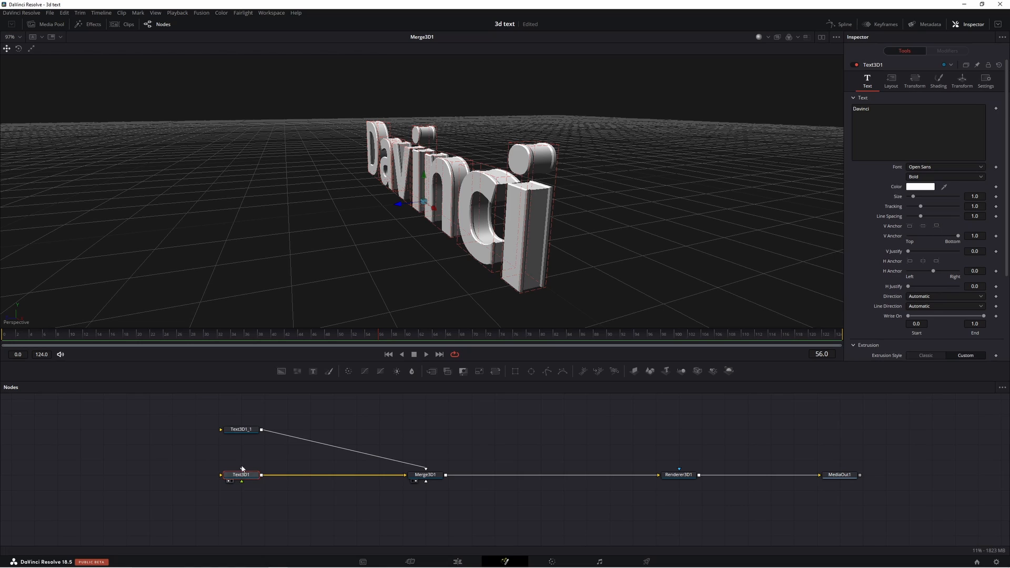
{"action": "left_click", "coordinate": [910, 117]}
{"action": "type", "text": "s"}
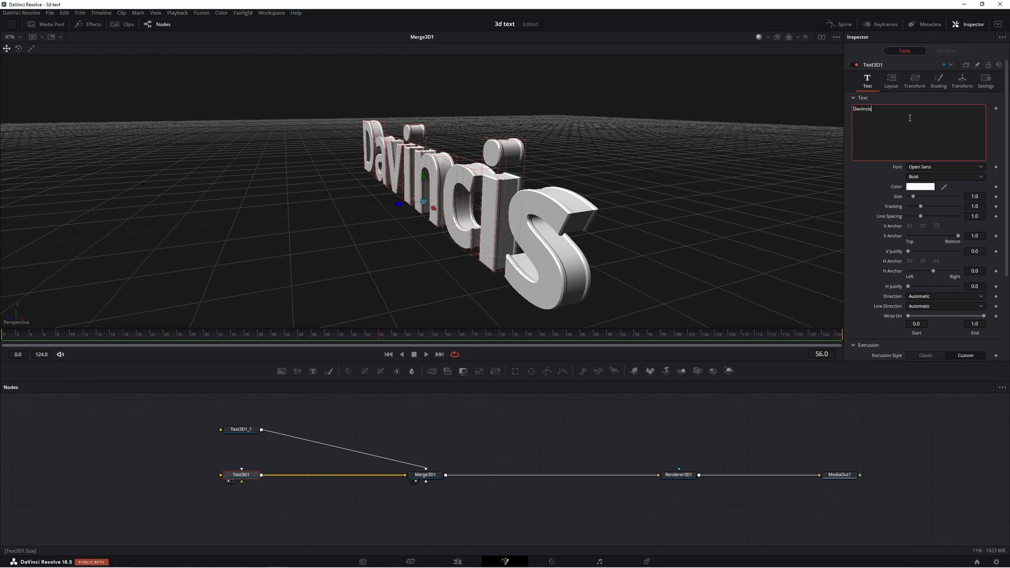
{"action": "key", "text": "BackSpace"}
{"action": "key", "text": "BackSpace"}
{"action": "key", "text": "BackSpace"}
{"action": "key", "text": "BackSpace"}
{"action": "key", "text": "BackSpace"}
{"action": "key", "text": "BackSpace"}
{"action": "key", "text": "BackSpace"}
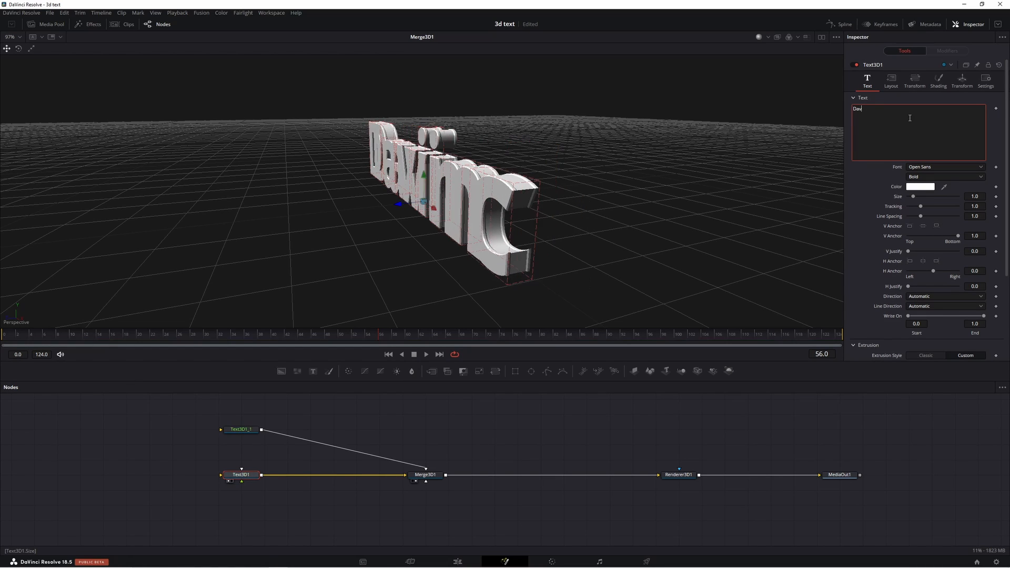
{"action": "key", "text": "BackSpace"}
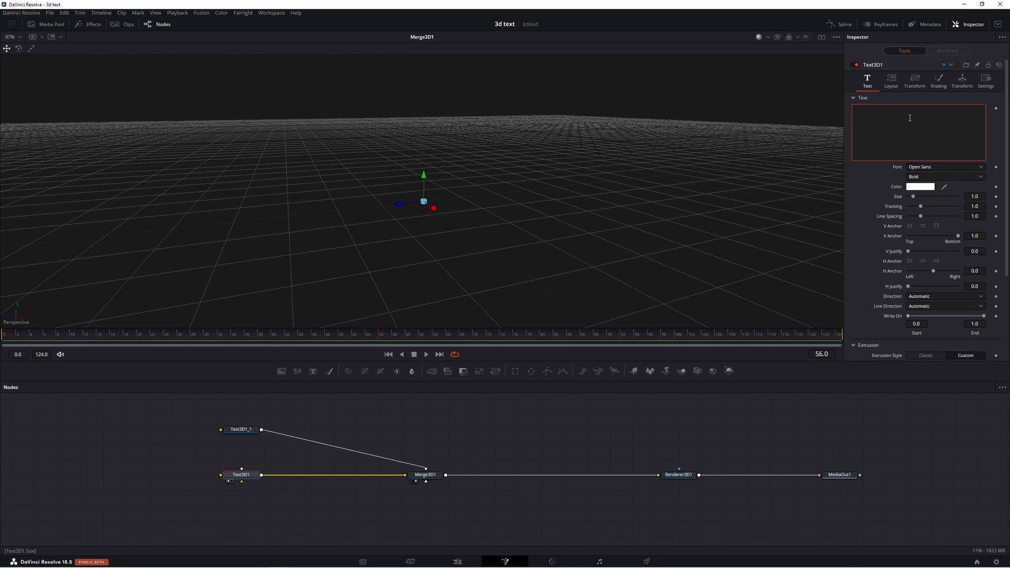
{"action": "type", "text": "texte"}
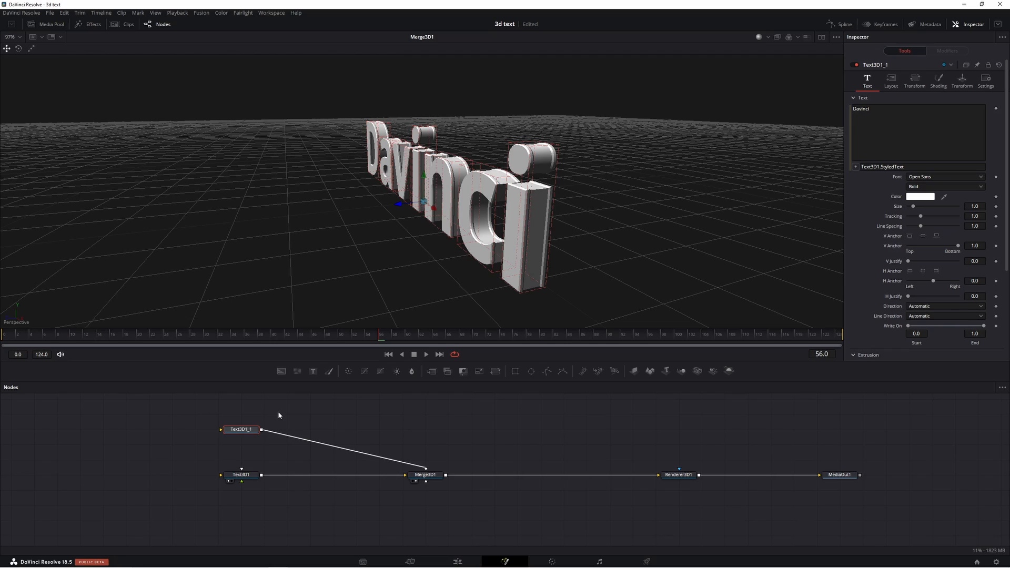
Step: Select Text3D1_1 and show only its extrusion profile in the Spline editor, viewing the text from the side
{"action": "left_click_drag", "start_coordinate": [278, 415], "coordinate": [194, 447]}
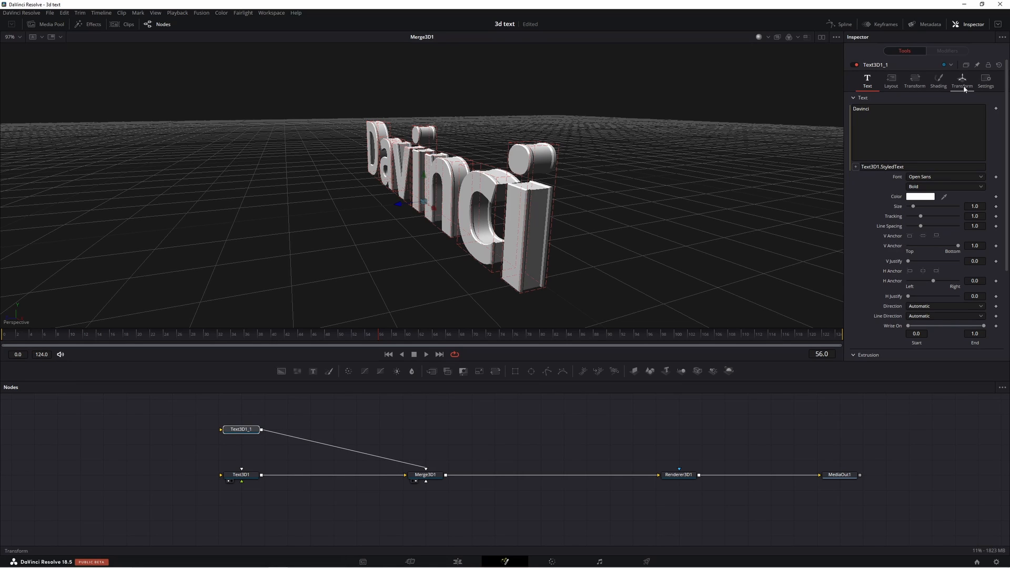
{"action": "scroll", "coordinate": [873, 277], "scroll_direction": "down", "scroll_amount": 3}
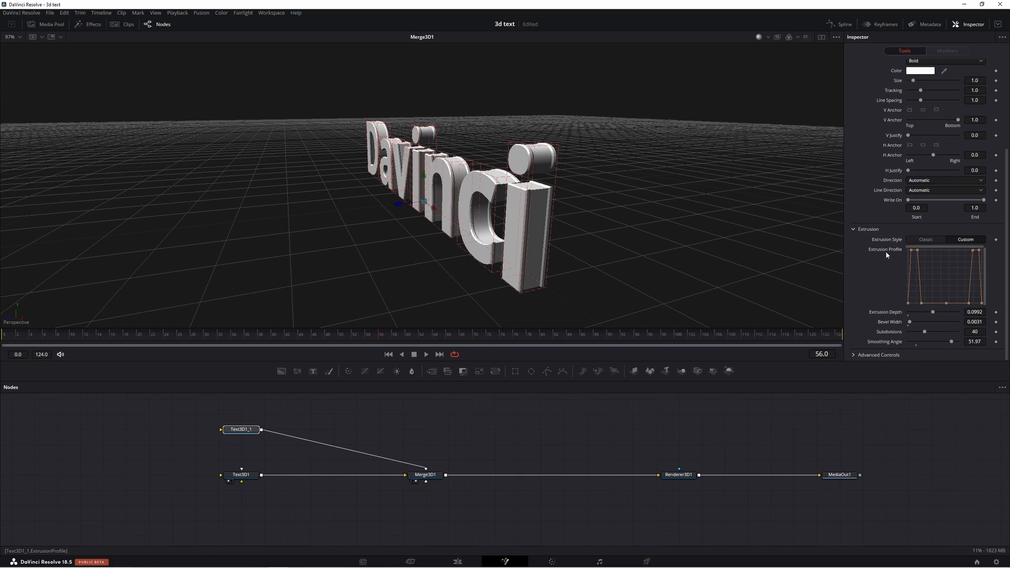
{"action": "left_click", "coordinate": [842, 24]}
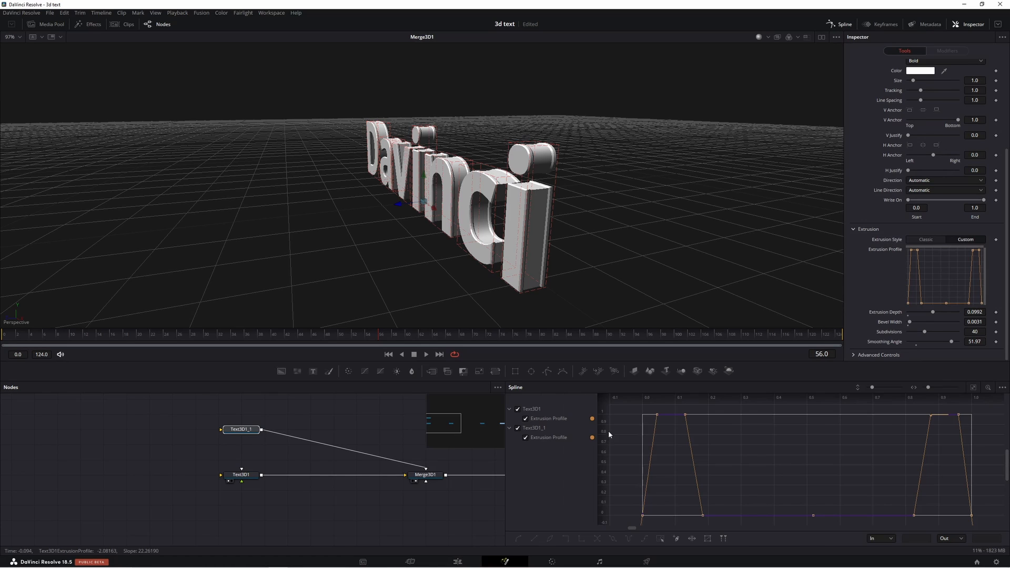
{"action": "left_click", "coordinate": [517, 409]}
{"action": "left_click_drag", "start_coordinate": [604, 295], "coordinate": [561, 322]}
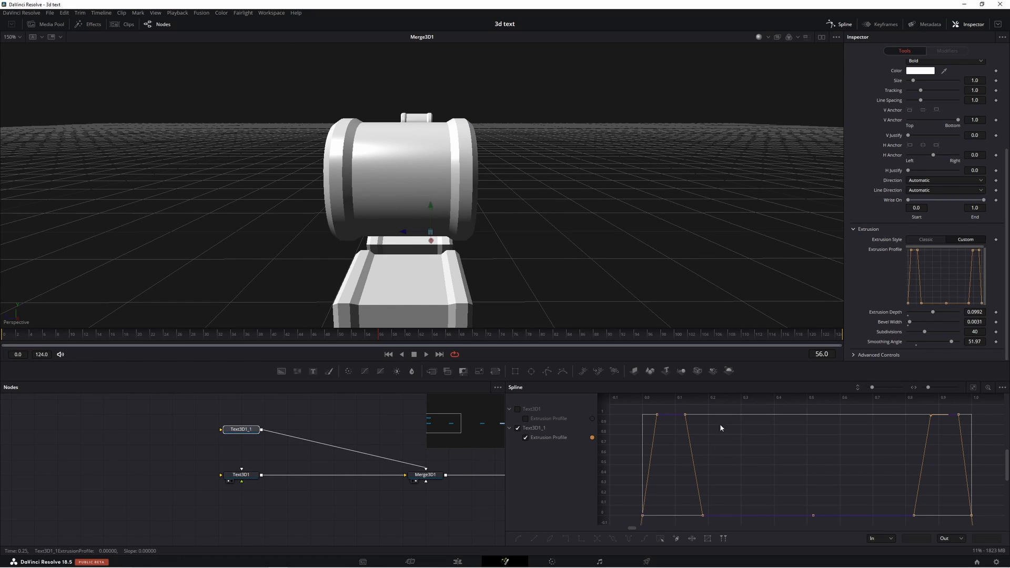
Step: Delete the upper points at both ends of Text3D1_1's extrusion profile
{"action": "left_click_drag", "start_coordinate": [694, 406], "coordinate": [634, 433]}
{"action": "key", "text": "Delete"}
{"action": "left_click_drag", "start_coordinate": [982, 408], "coordinate": [898, 434]}
{"action": "key", "text": "Delete"}
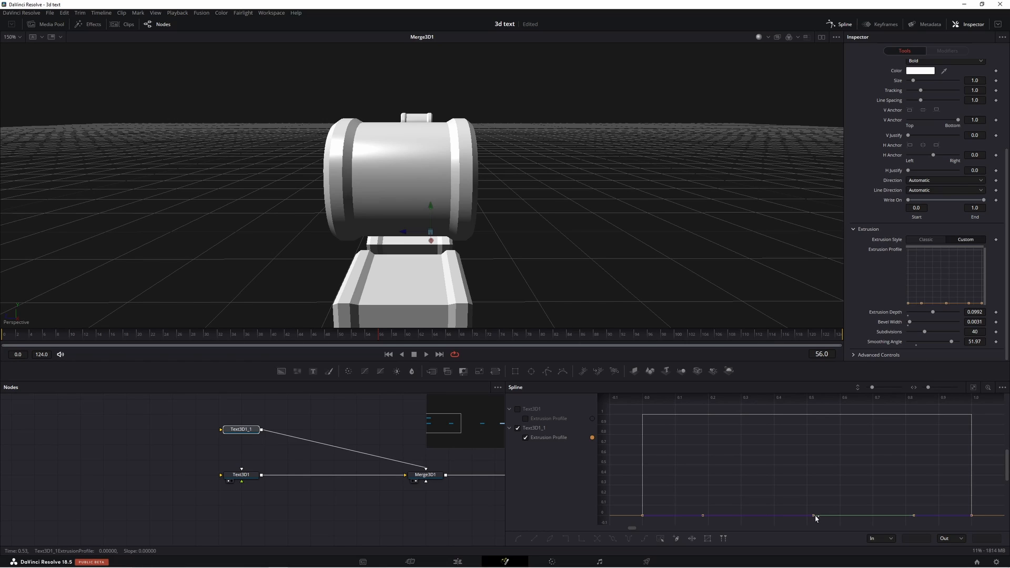
Step: Raise the middle point of Text3D1_1's profile to about 1.568 at position 0.5 and smooth the whole curve
{"action": "mouse_move", "coordinate": [812, 516]}
{"action": "left_mouse_down"}
{"action": "mouse_move", "coordinate": [809, 407]}
{"action": "mouse_move", "coordinate": [841, 417]}
{"action": "mouse_move", "coordinate": [806, 418]}
{"action": "left_mouse_up"}
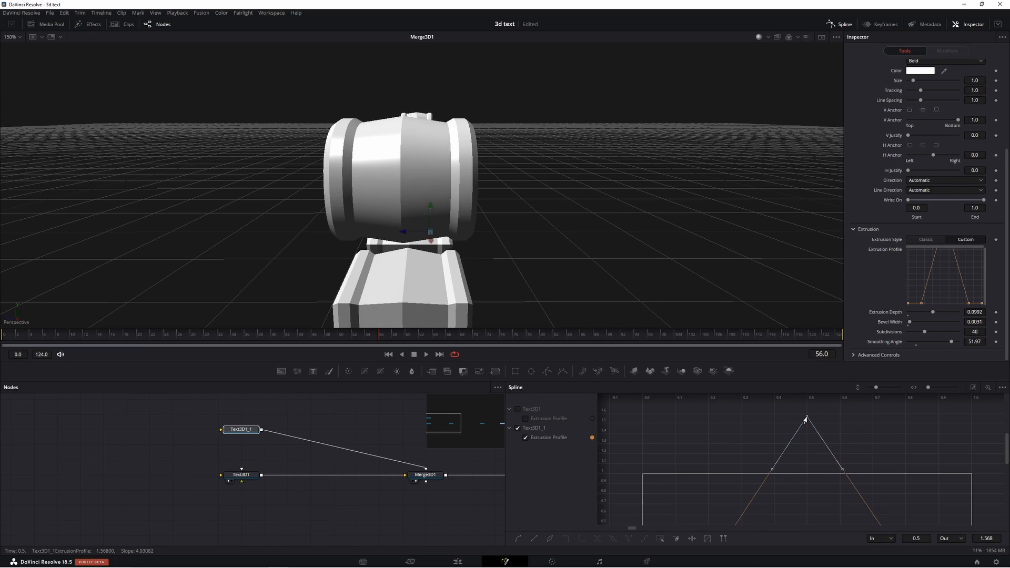
{"action": "left_click", "coordinate": [973, 388]}
{"action": "left_click_drag", "start_coordinate": [957, 405], "coordinate": [677, 520]}
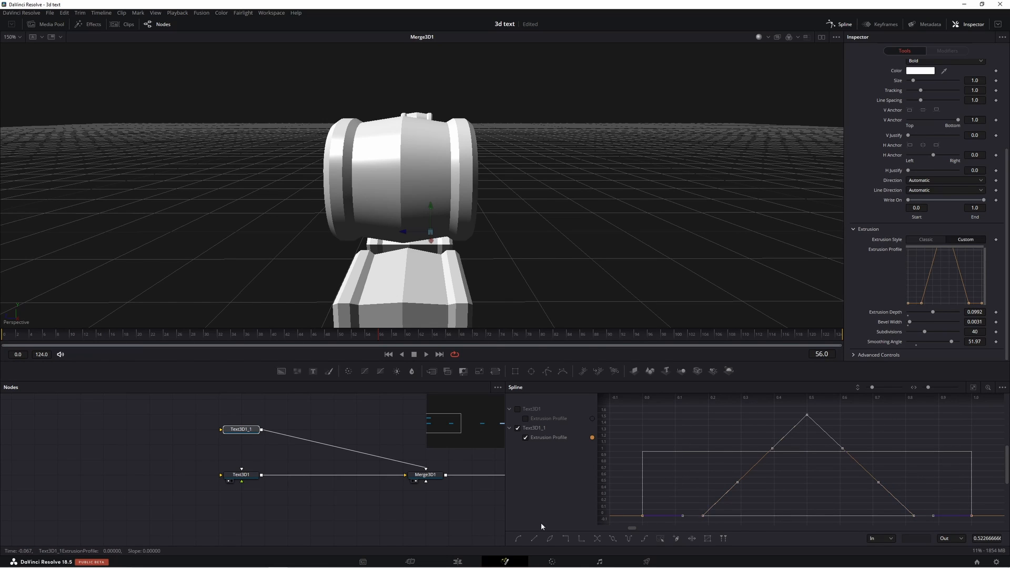
{"action": "left_click", "coordinate": [518, 538]}
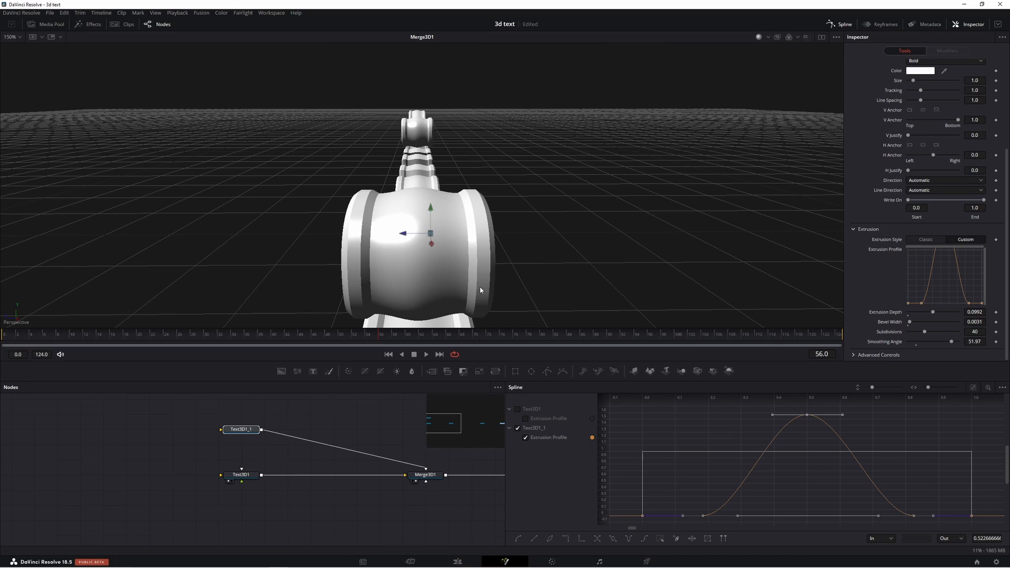
Step: Close the Spline editor, view the layered text at an angle with Text3D1_1 selected and save the project
{"action": "key", "text": "F8"}
{"action": "left_click_drag", "start_coordinate": [448, 428], "coordinate": [511, 451]}
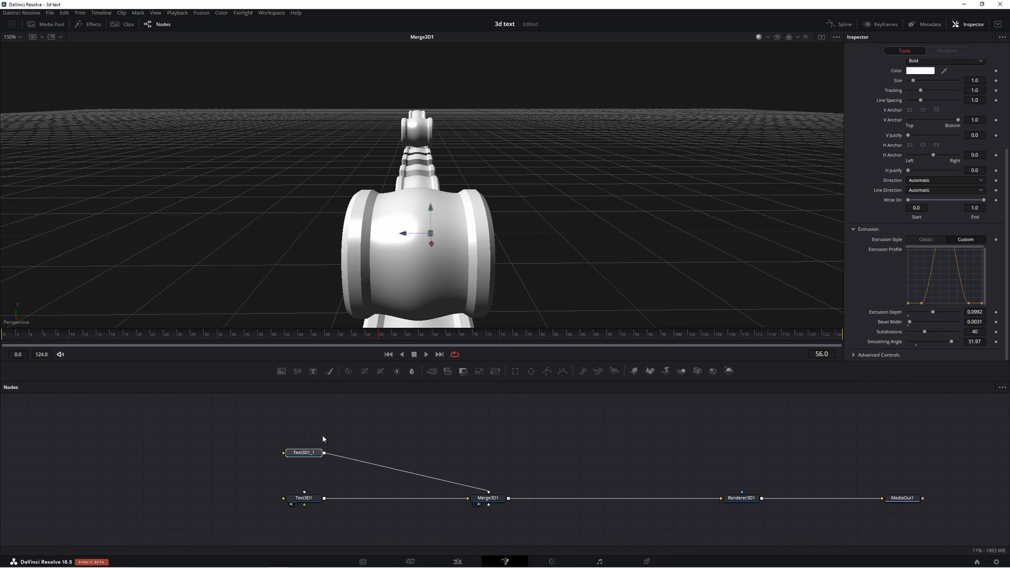
{"action": "left_click_drag", "start_coordinate": [329, 442], "coordinate": [286, 460]}
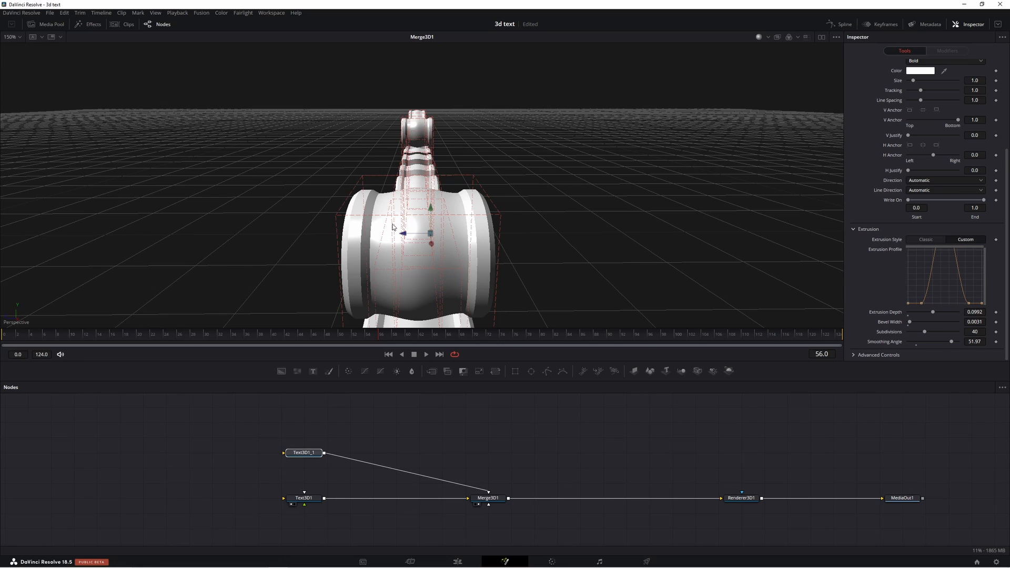
{"action": "left_click", "coordinate": [524, 288]}
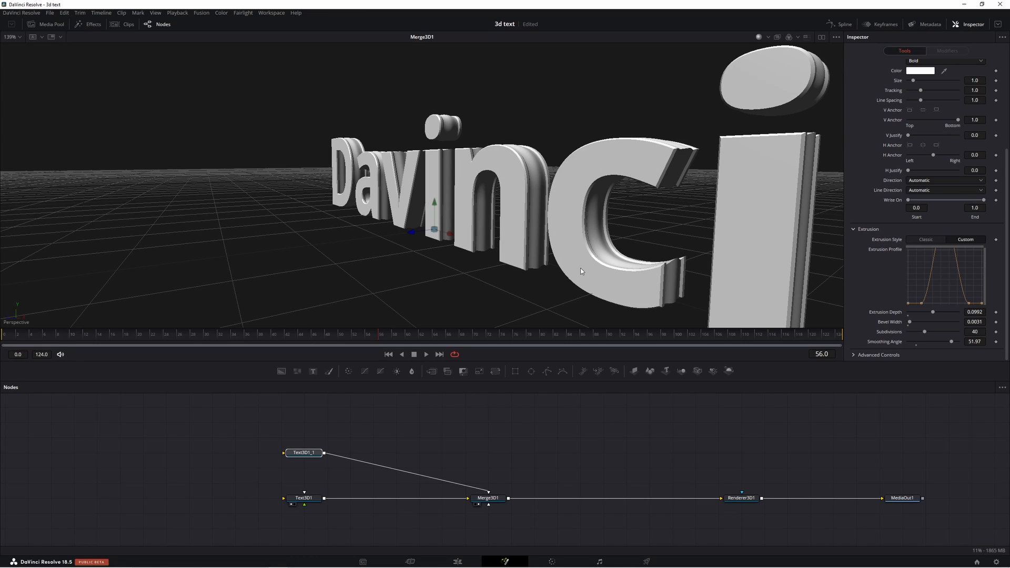
{"action": "key", "text": "ctrl+s"}
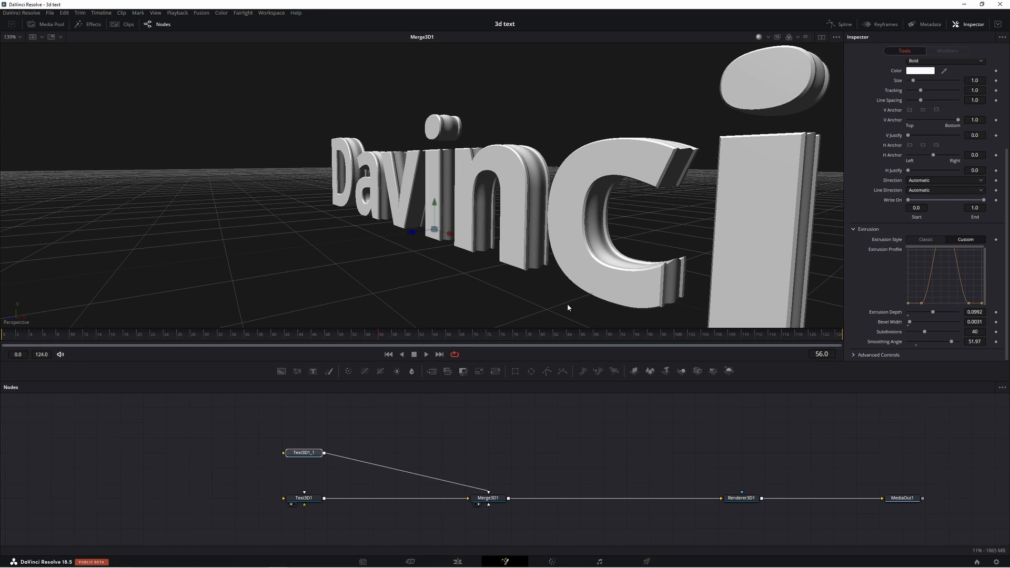